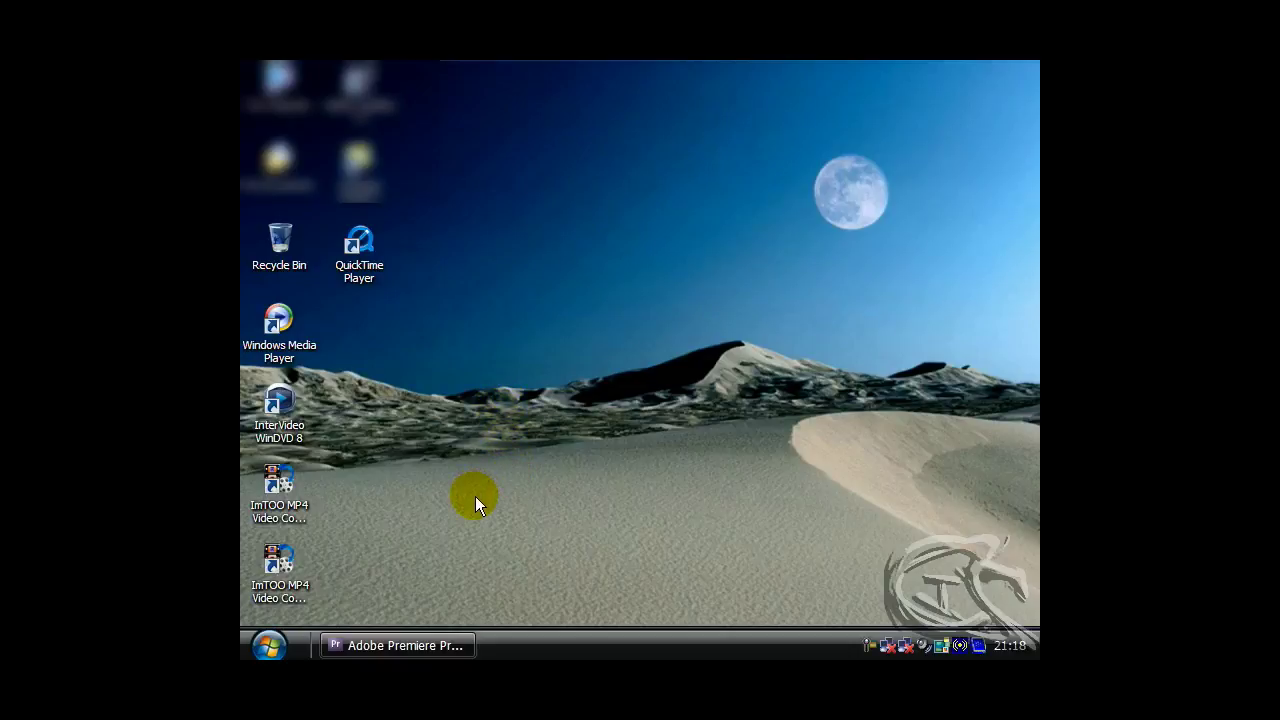
# Switch to Adobe Premiere Pro and import dss5.avi from the My Videos folder into the project
pyautogui.click(429, 643)
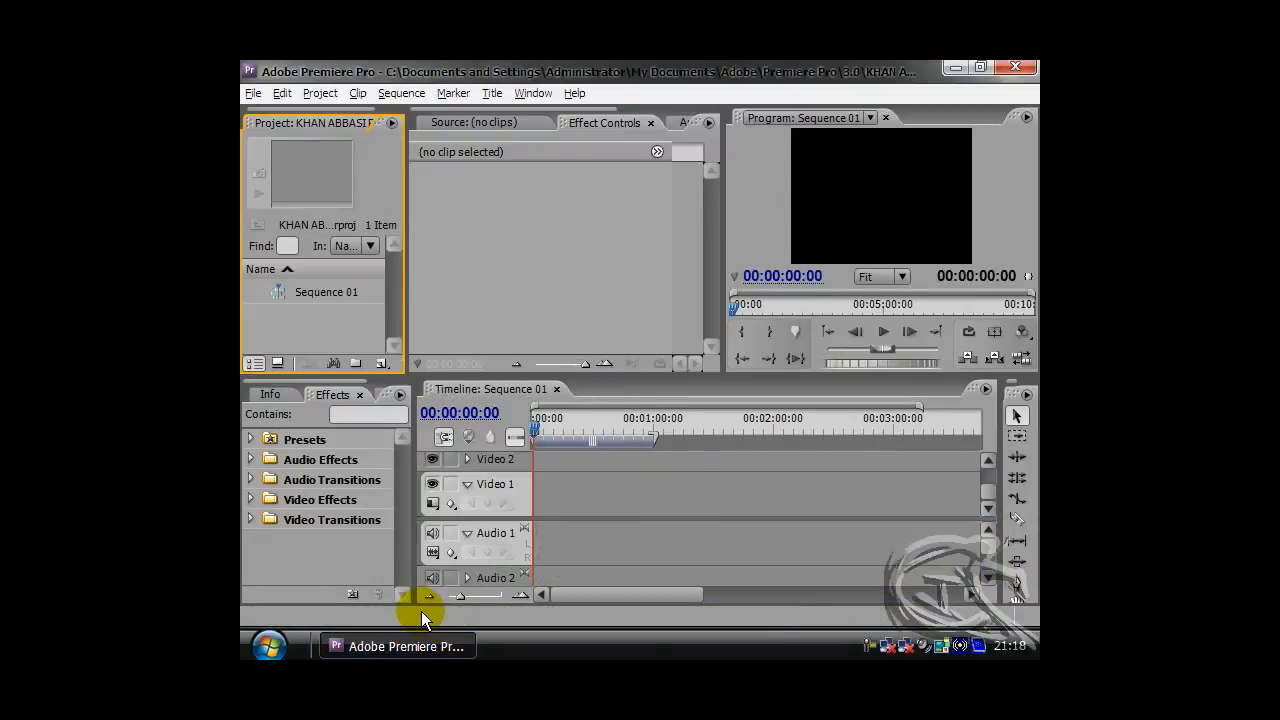
pyautogui.click(298, 323)
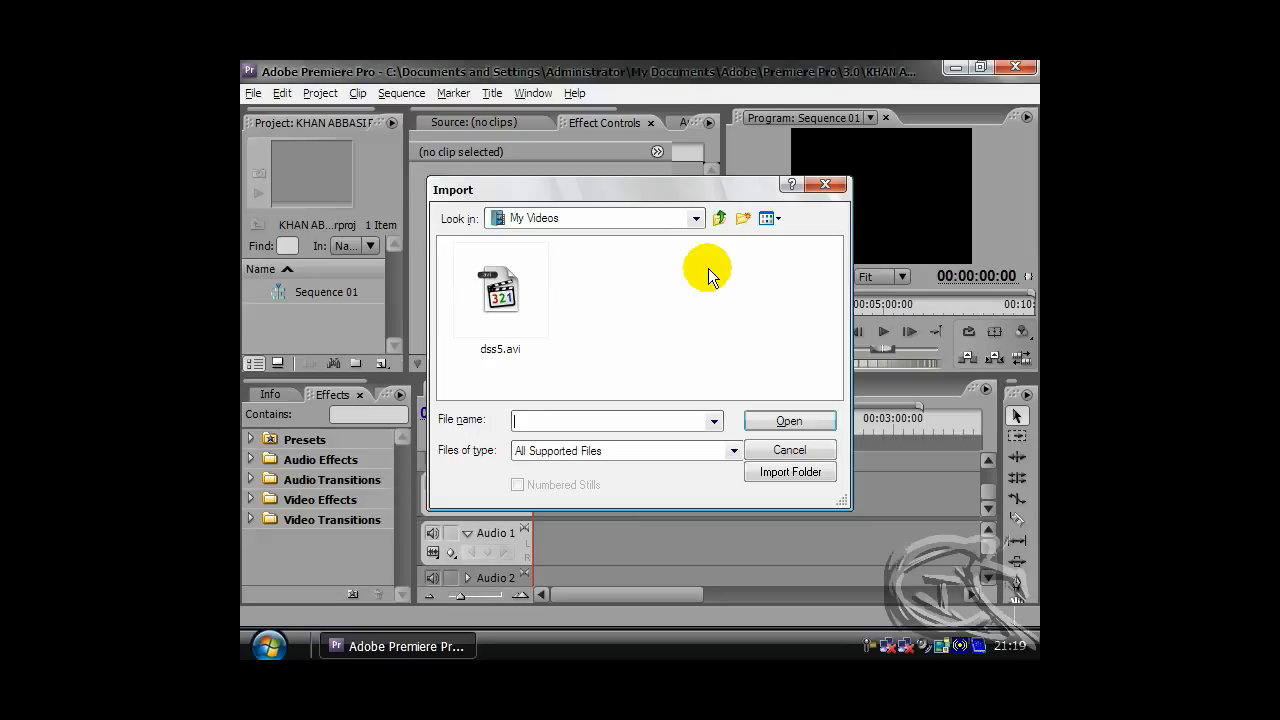
pyautogui.click(732, 451)
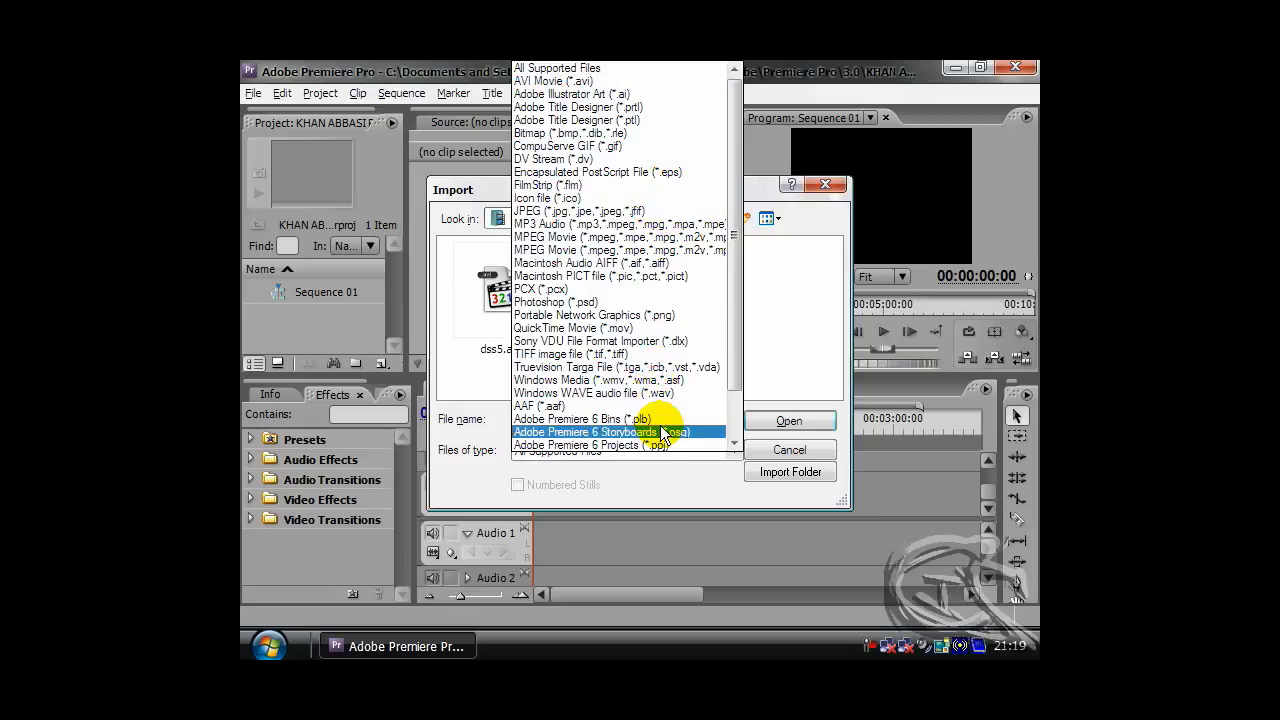
pyautogui.click(776, 349)
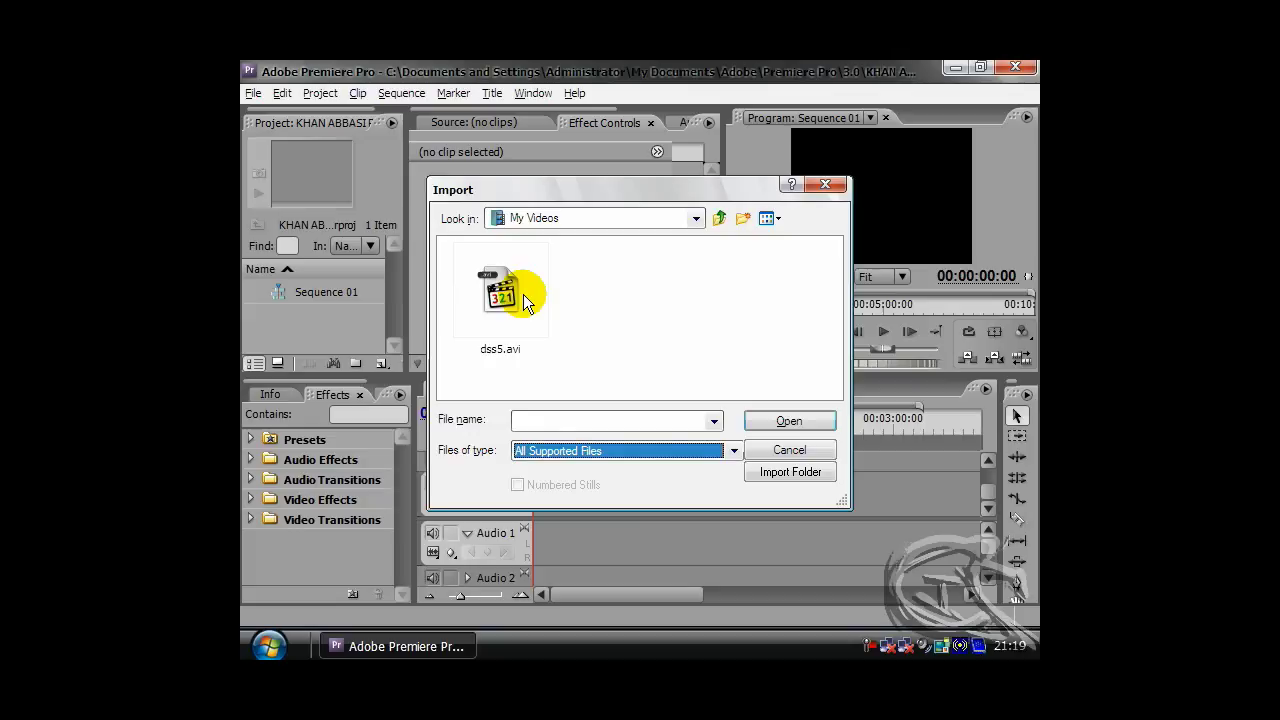
pyautogui.click(523, 294)
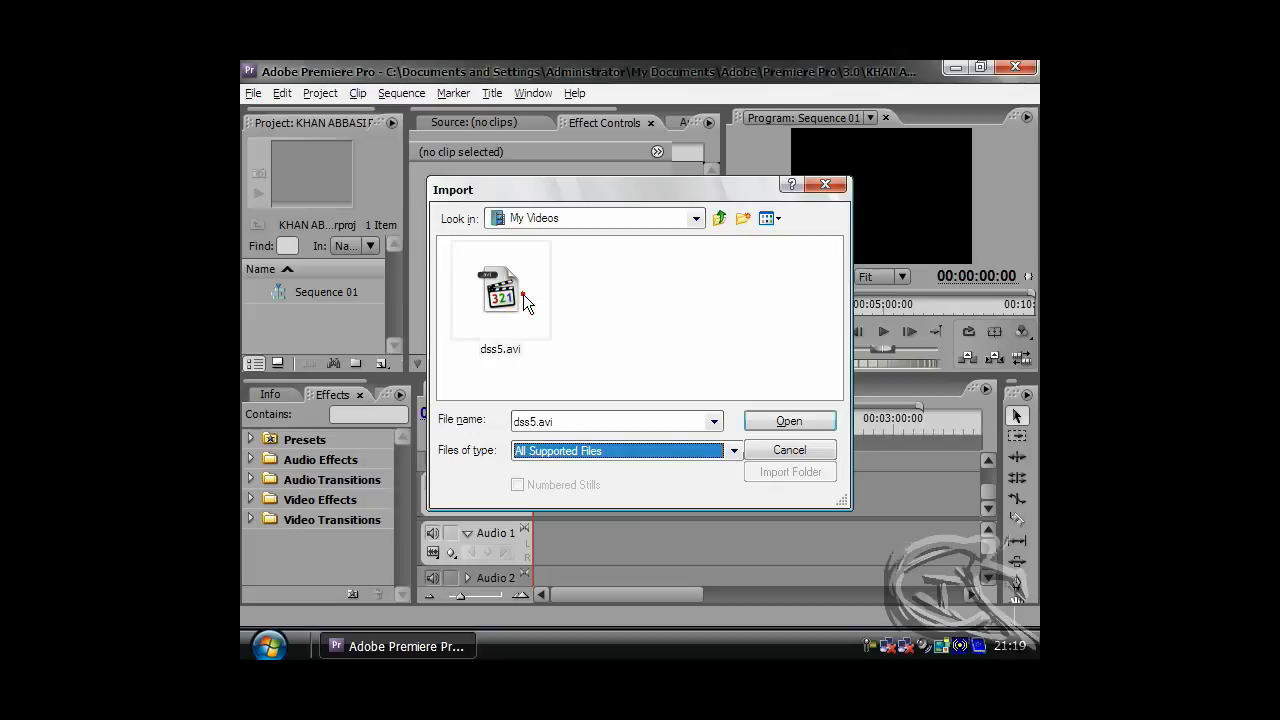
pyautogui.click(760, 419)
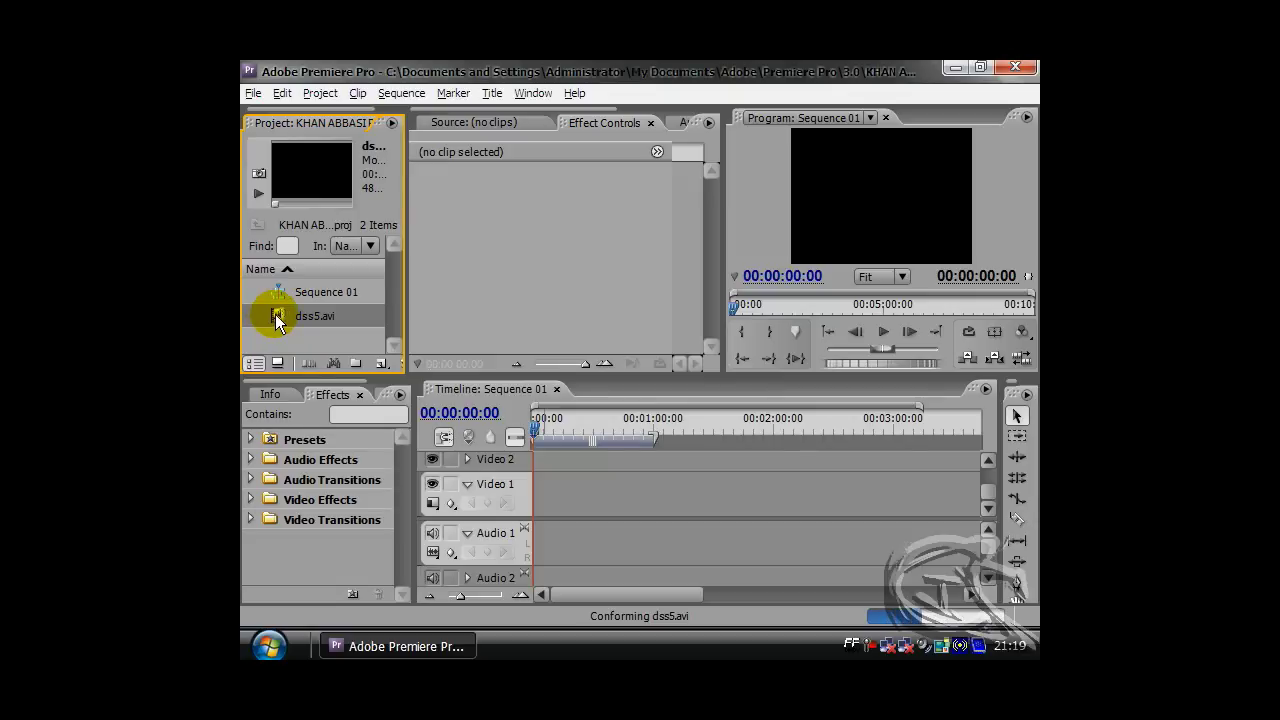
# Place dss5.avi at the start of the Video 2 and Audio 2 tracks in Sequence 01 and select the clip
pyautogui.moveTo(450, 437); pyautogui.dragTo(542, 464)
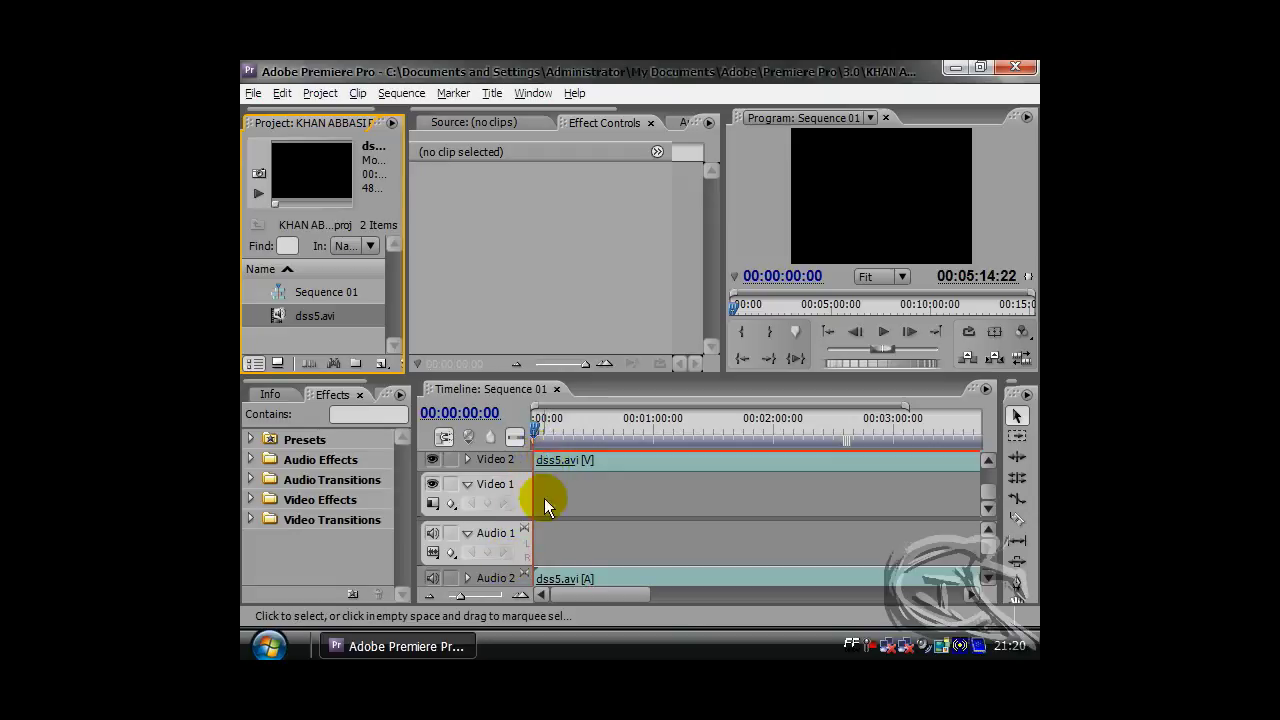
pyautogui.click(616, 463)
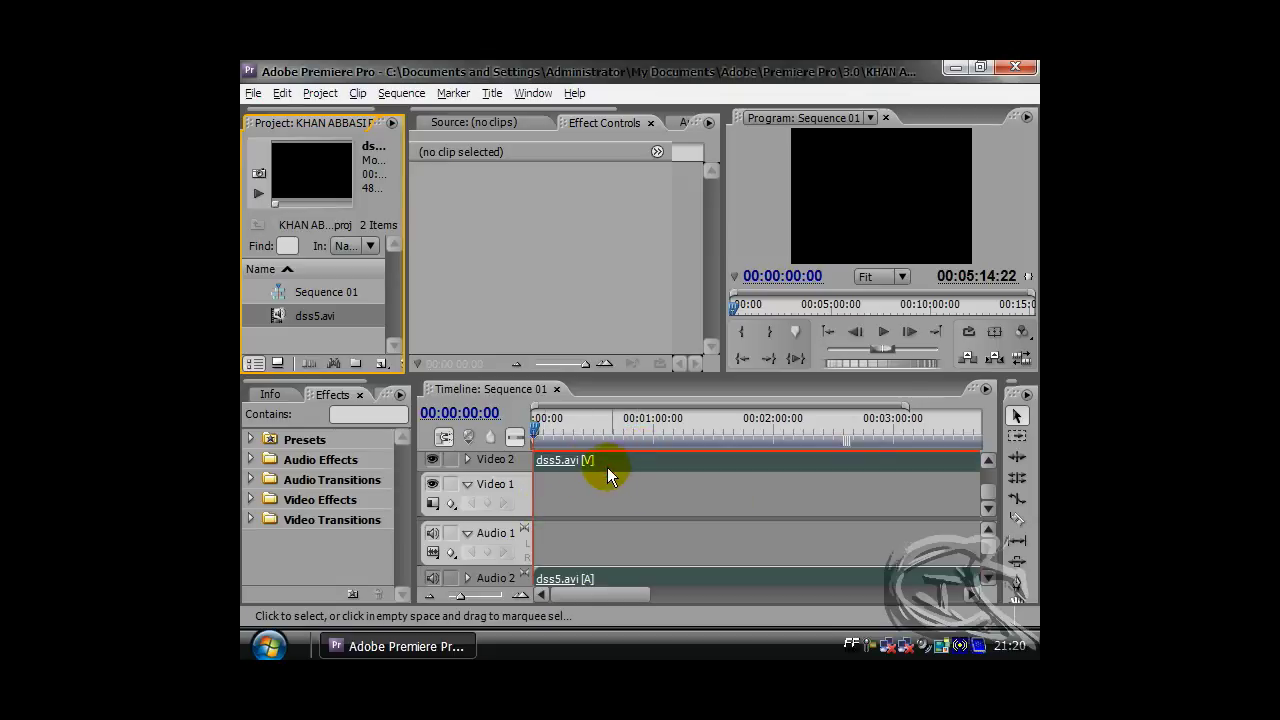
pyautogui.click(565, 578)
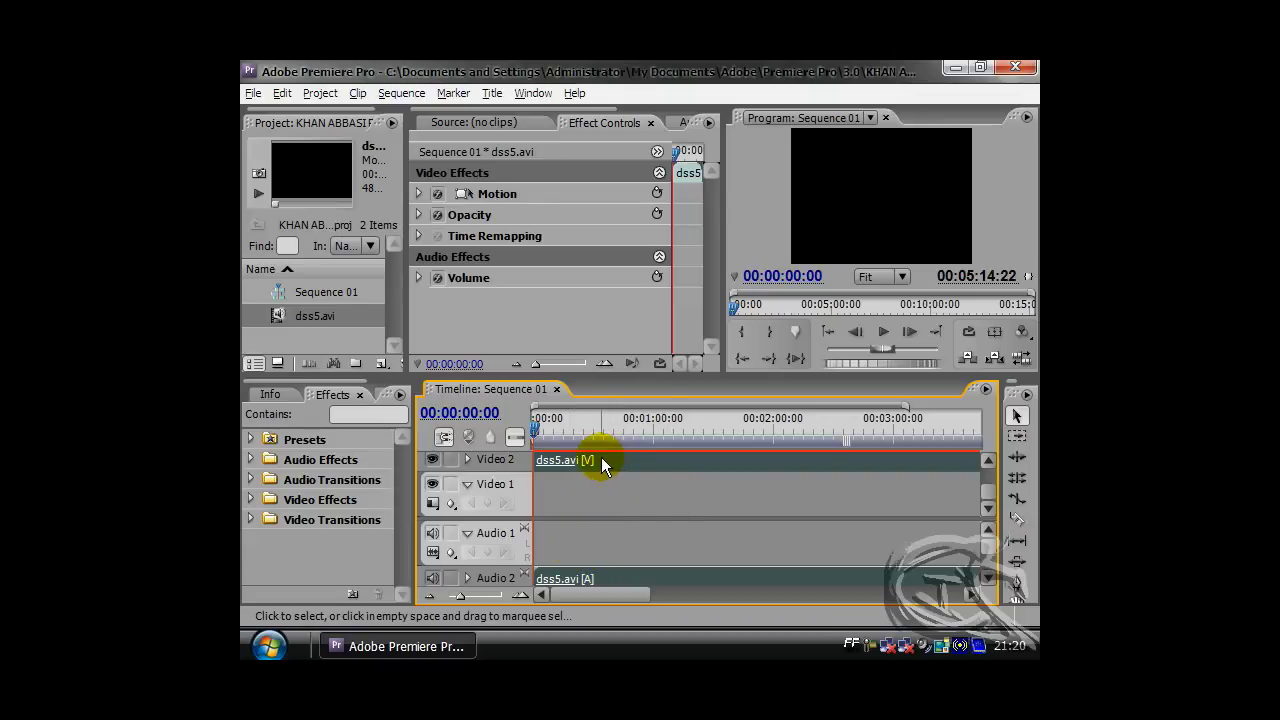
pyautogui.moveTo(601, 462)
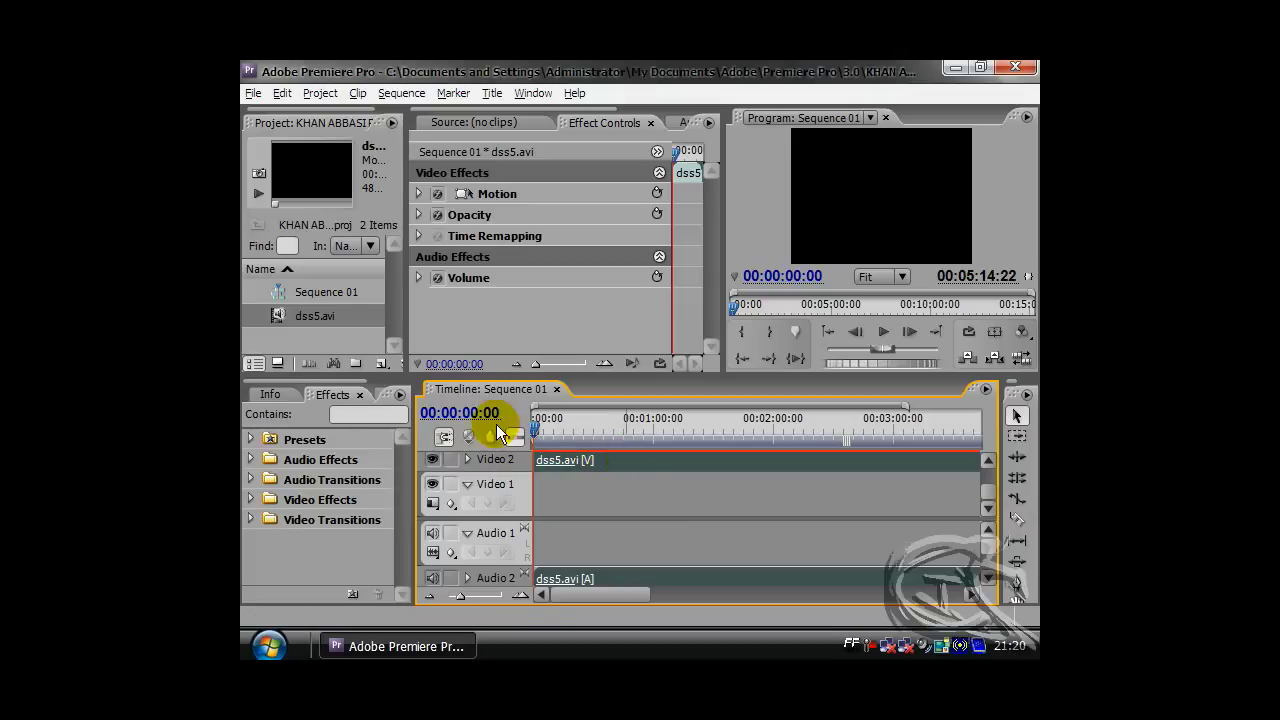
# Split the dss5.avi clip at 00:01:01:00 with the Razor tool and delete the part after the cut
pyautogui.click(1014, 520)
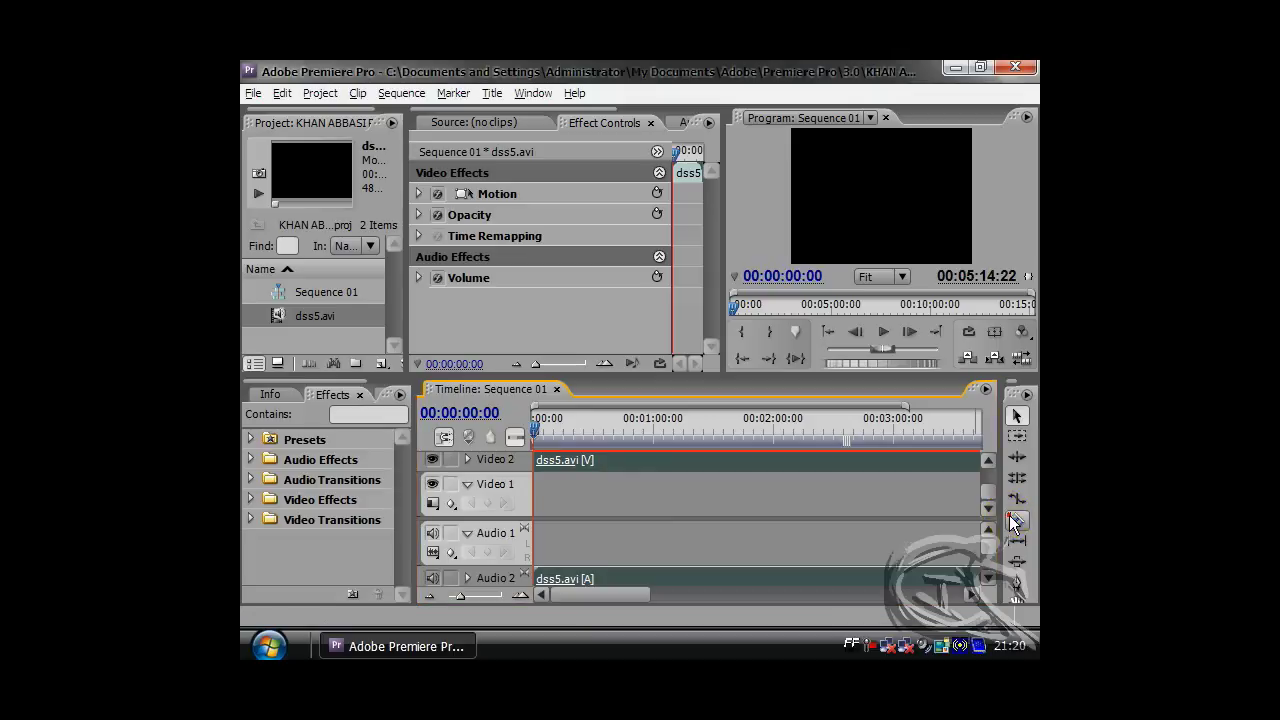
pyautogui.click(656, 461)
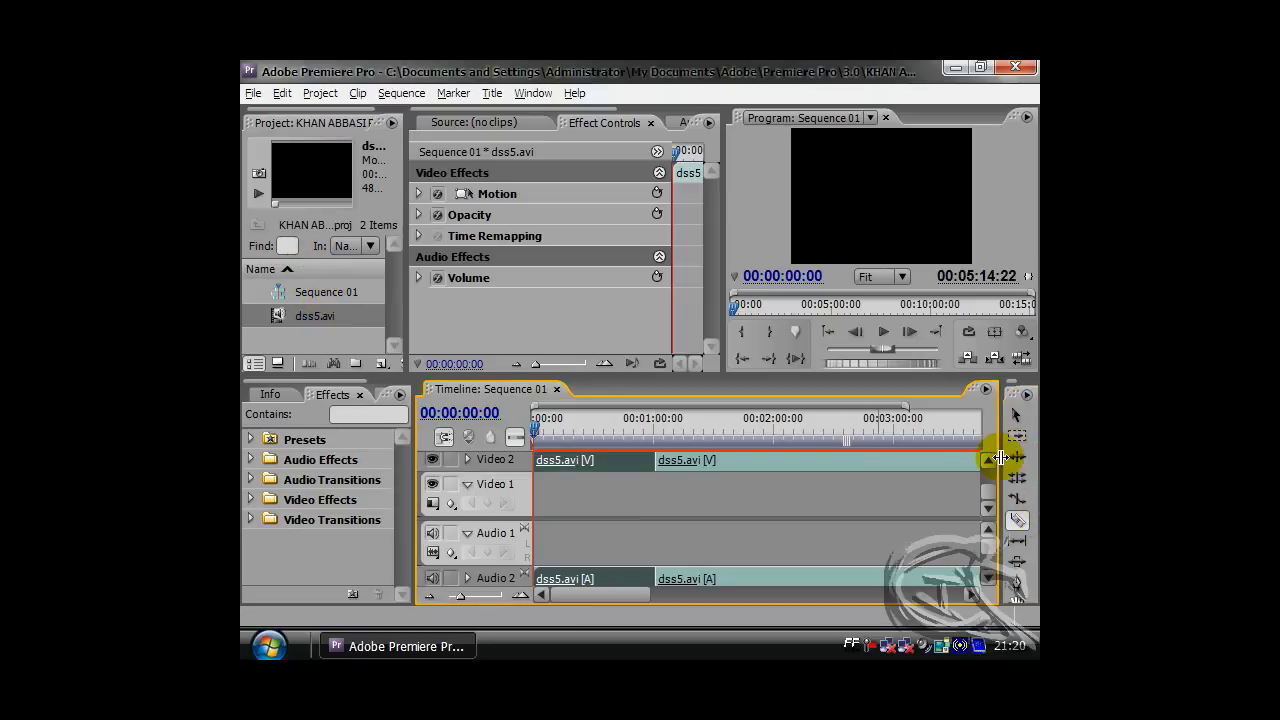
pyautogui.click(1016, 415)
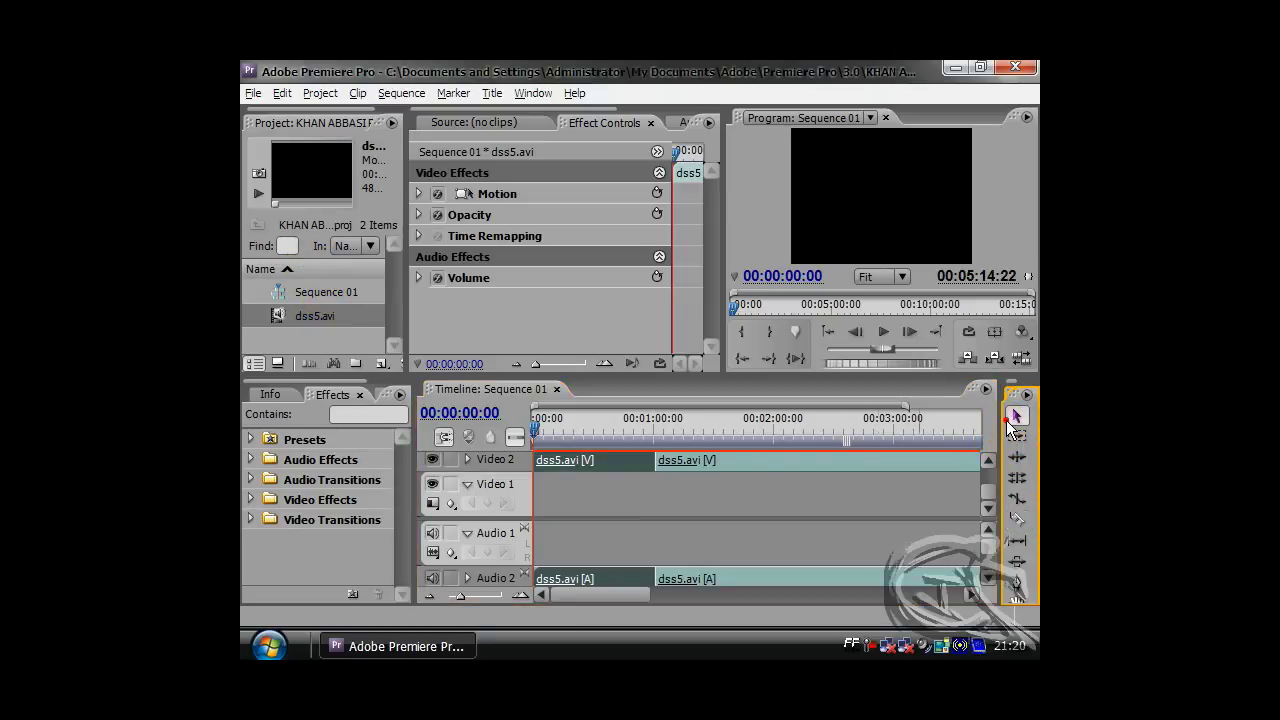
pyautogui.click(750, 456)
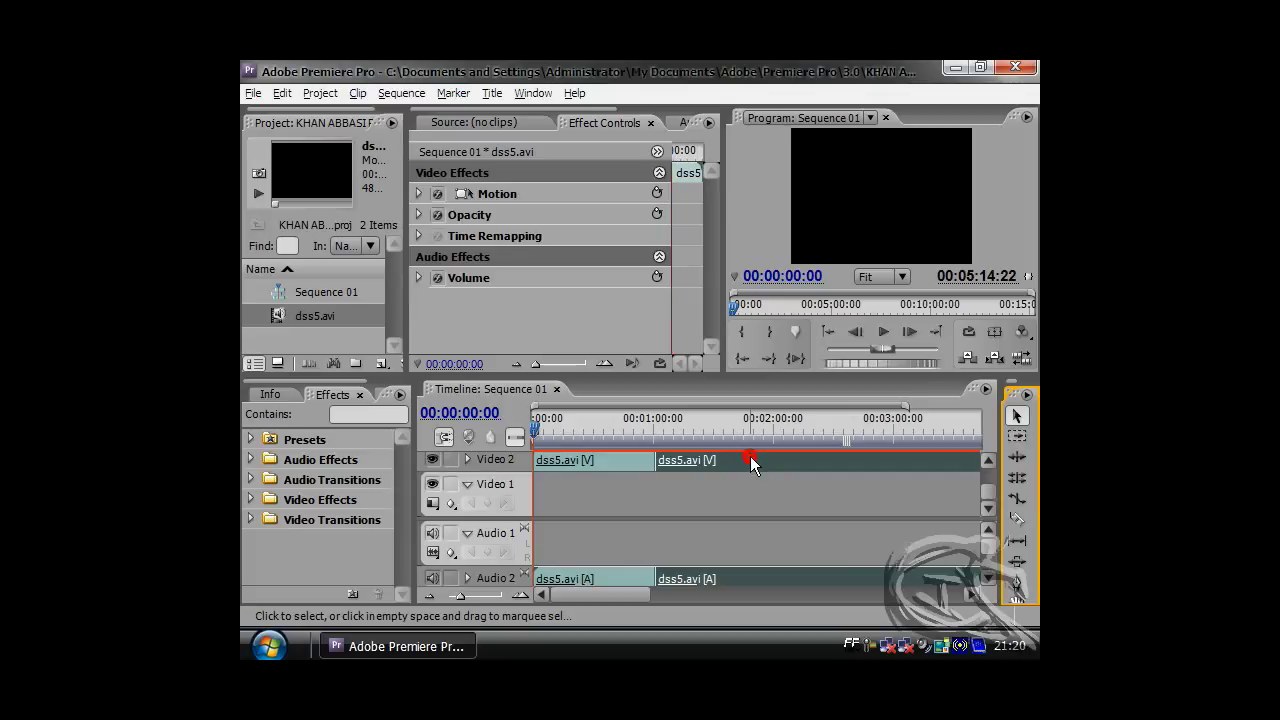
pyautogui.press('Delete')
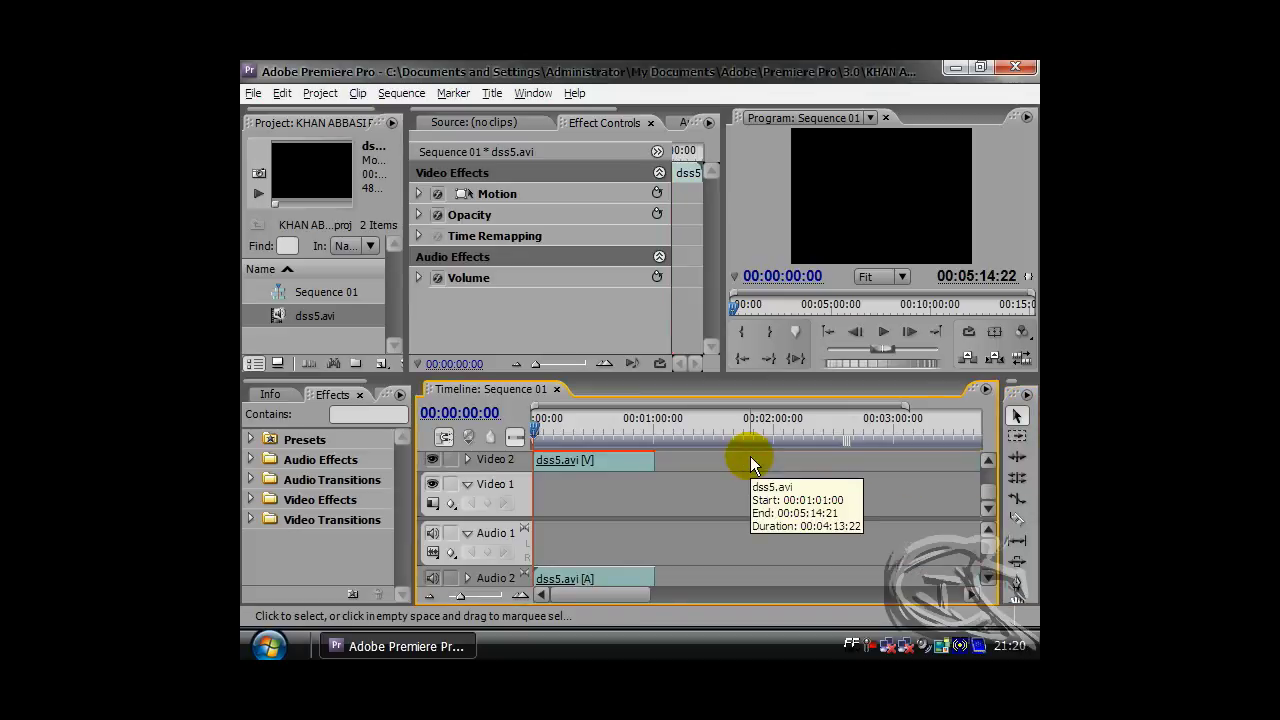
# Fit the timeline's work area to the remaining clip, and play the sequence up to 00:00:13:16
pyautogui.click(597, 462)
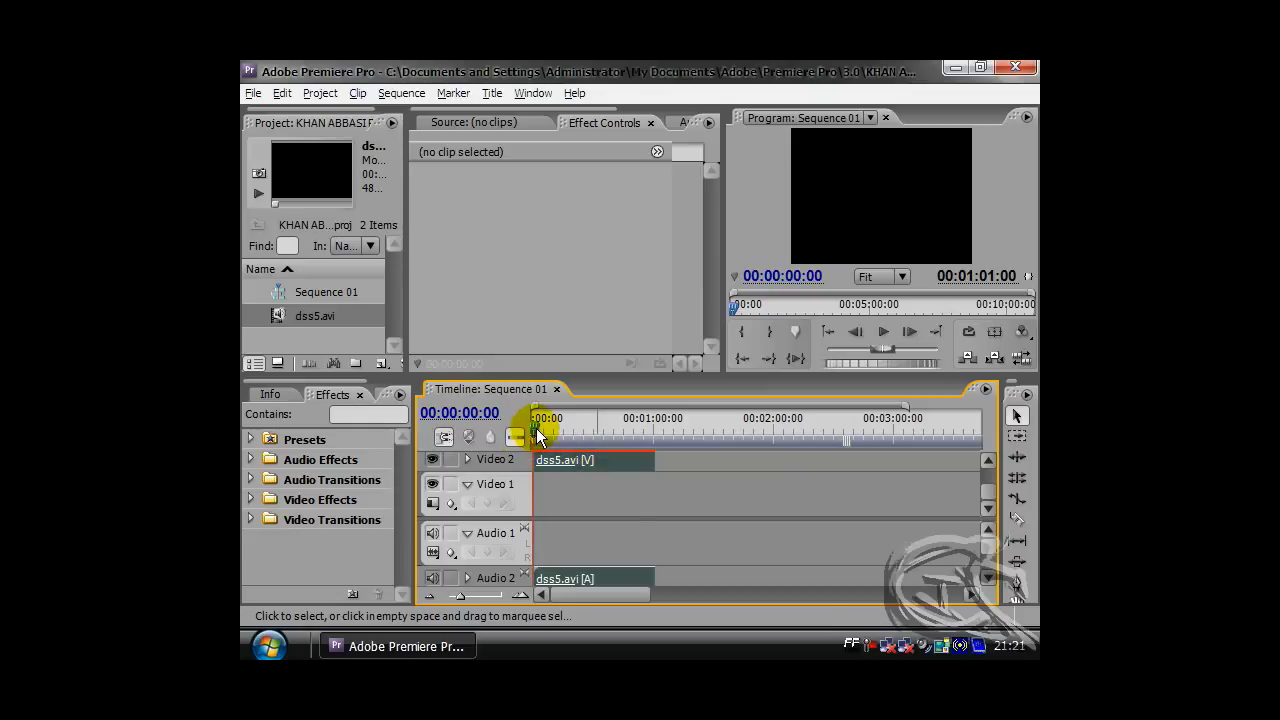
pyautogui.doubleClick(608, 435)
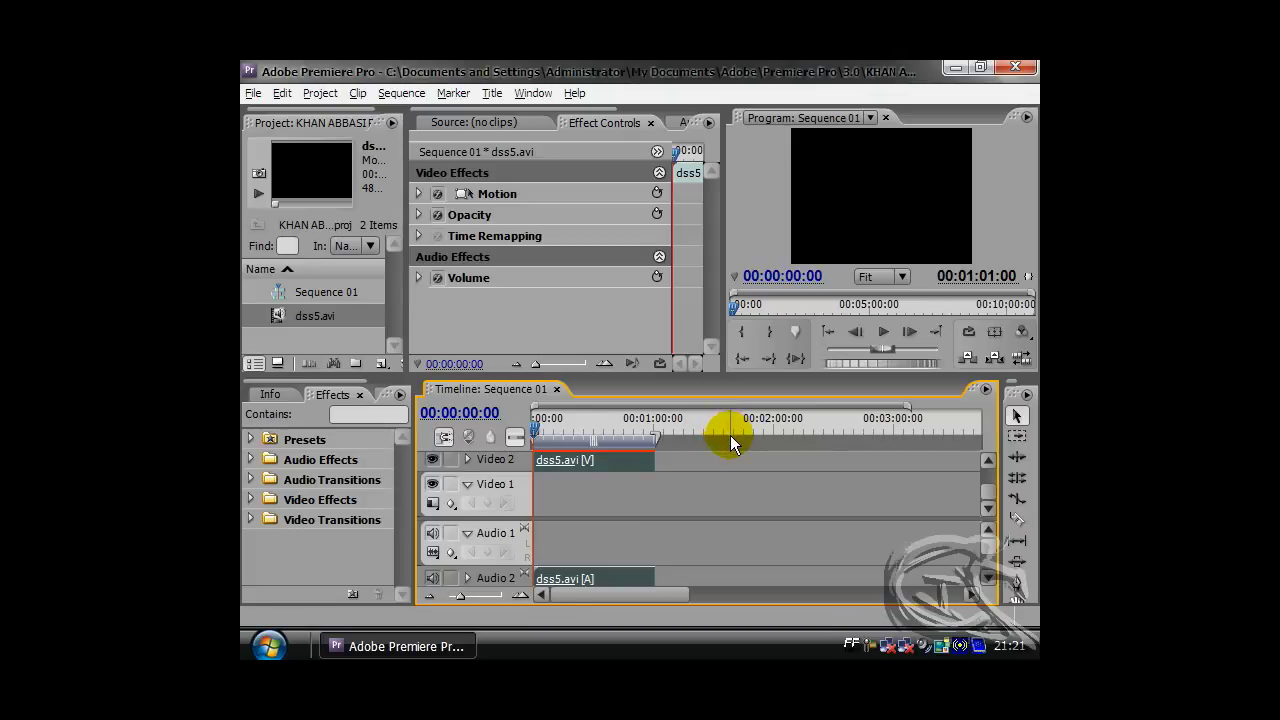
pyautogui.click(885, 340)
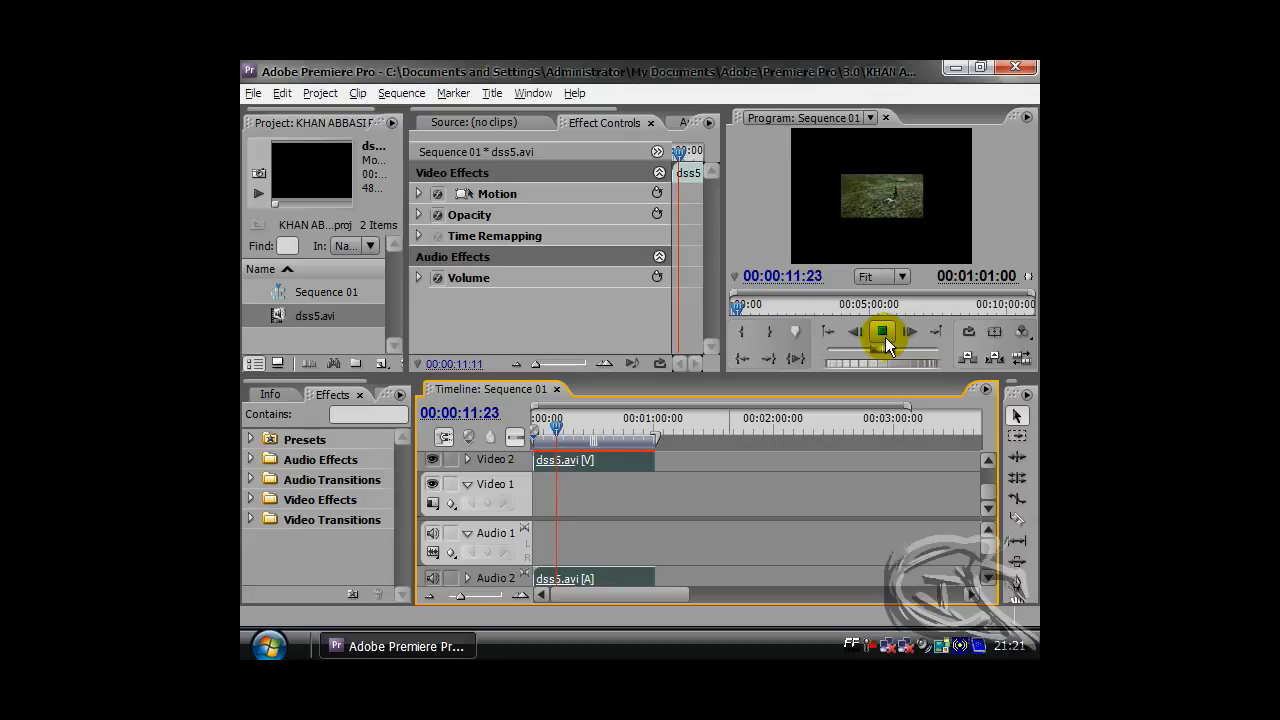
pyautogui.click(883, 332)
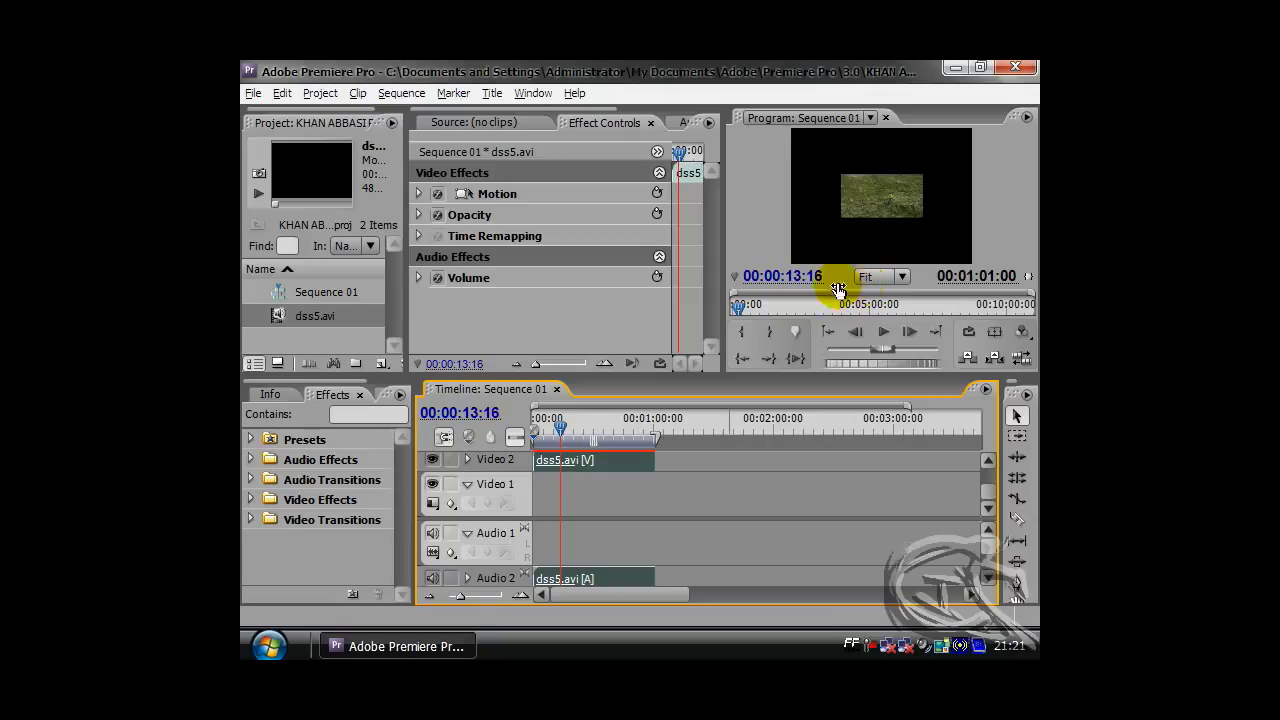
# Cut the clip at the playhead, 00:00:13:16, and delete the part before the cut
pyautogui.moveTo(631, 431)
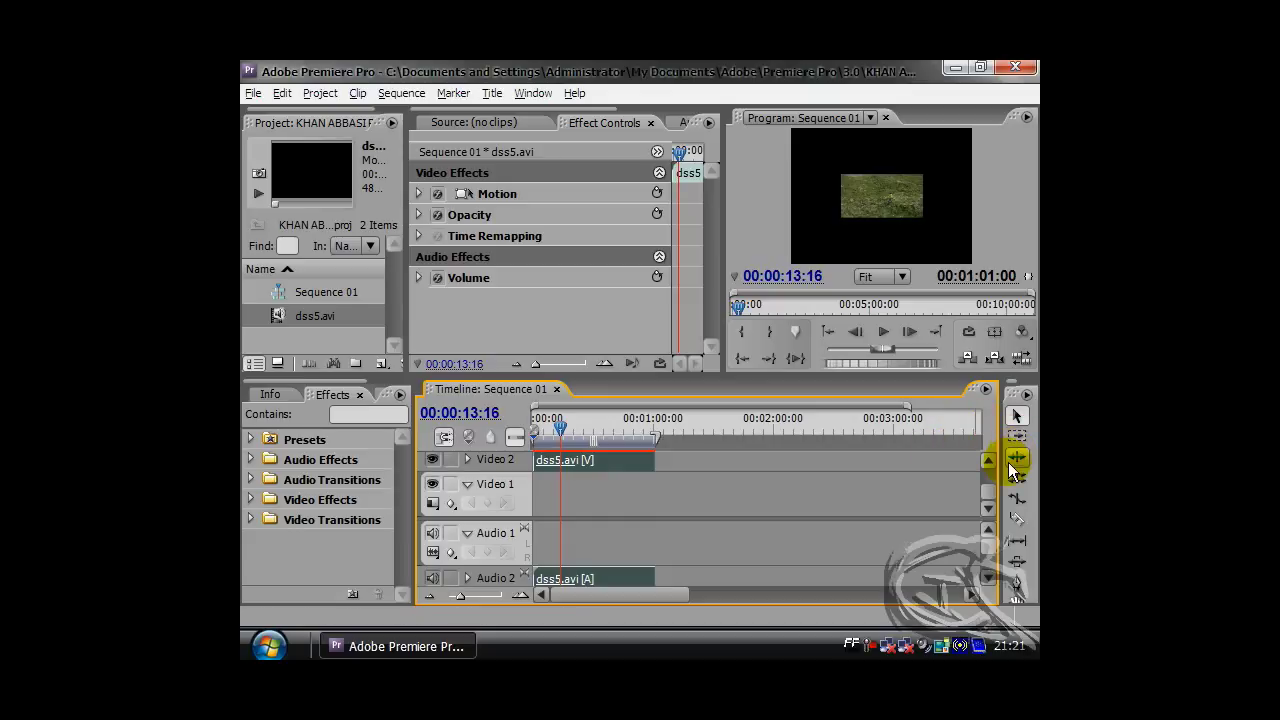
pyautogui.click(1015, 520)
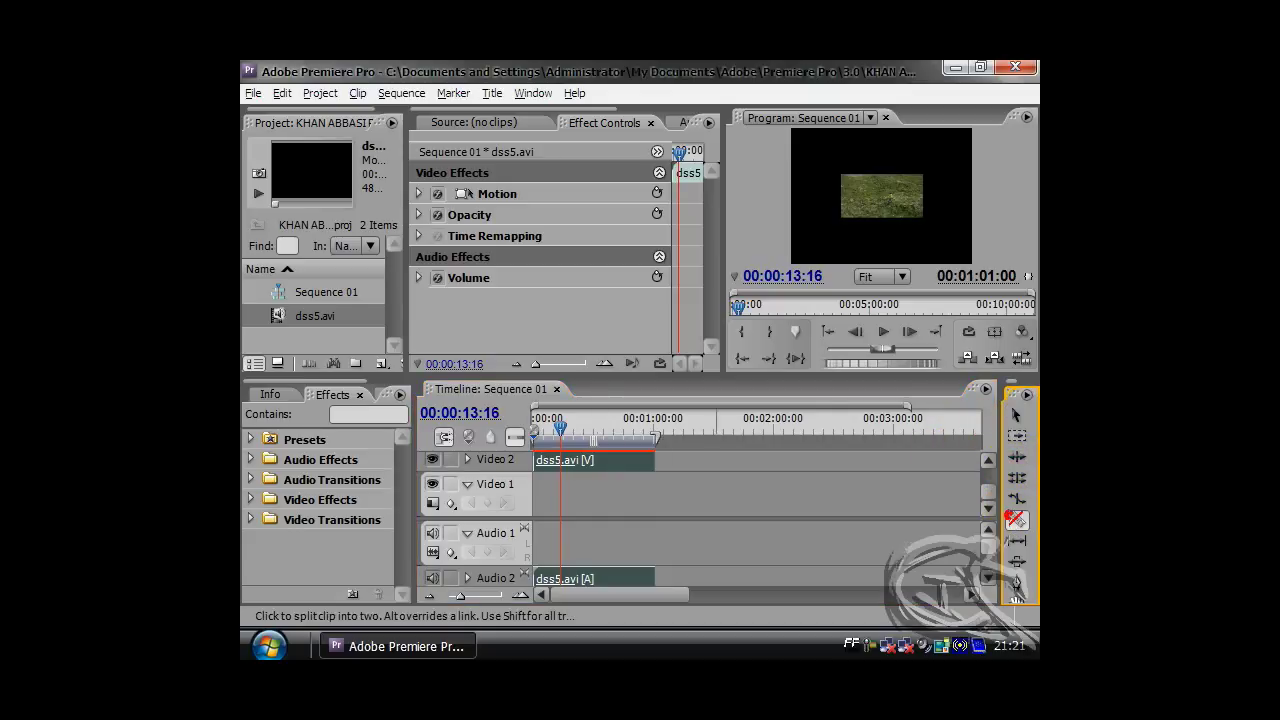
pyautogui.click(562, 463)
pyautogui.click(570, 500)
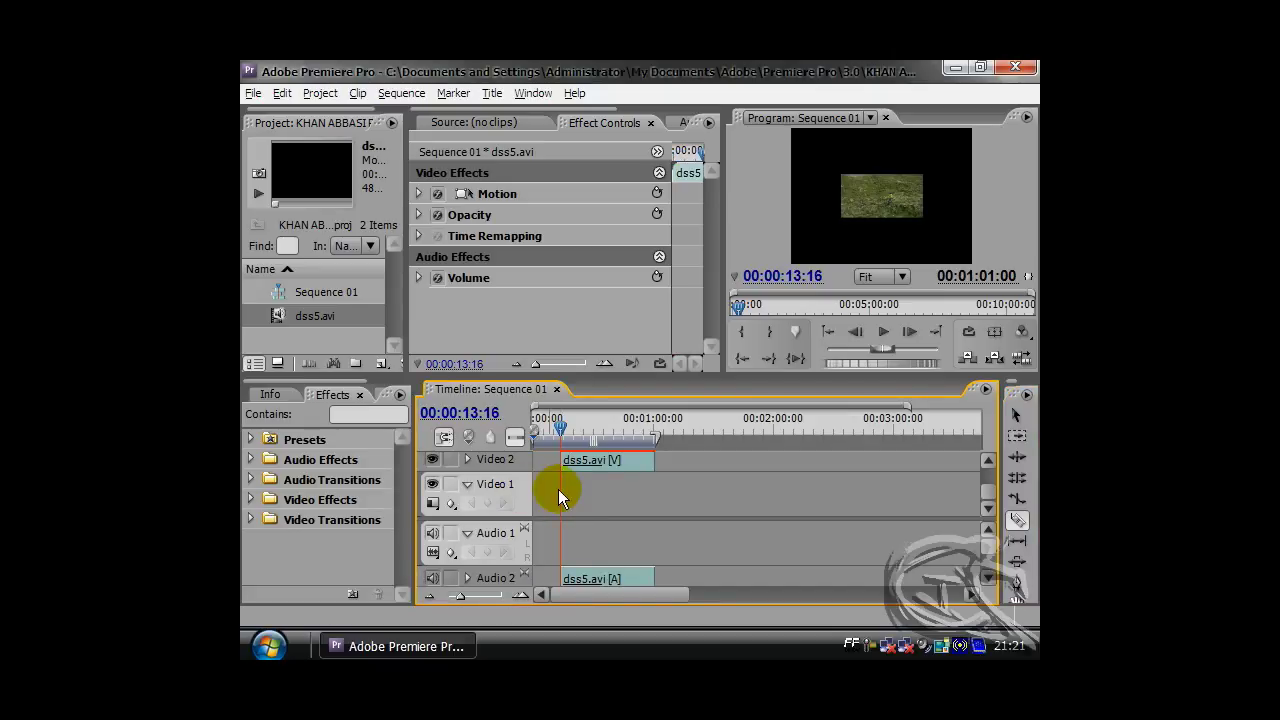
pyautogui.press('Delete')
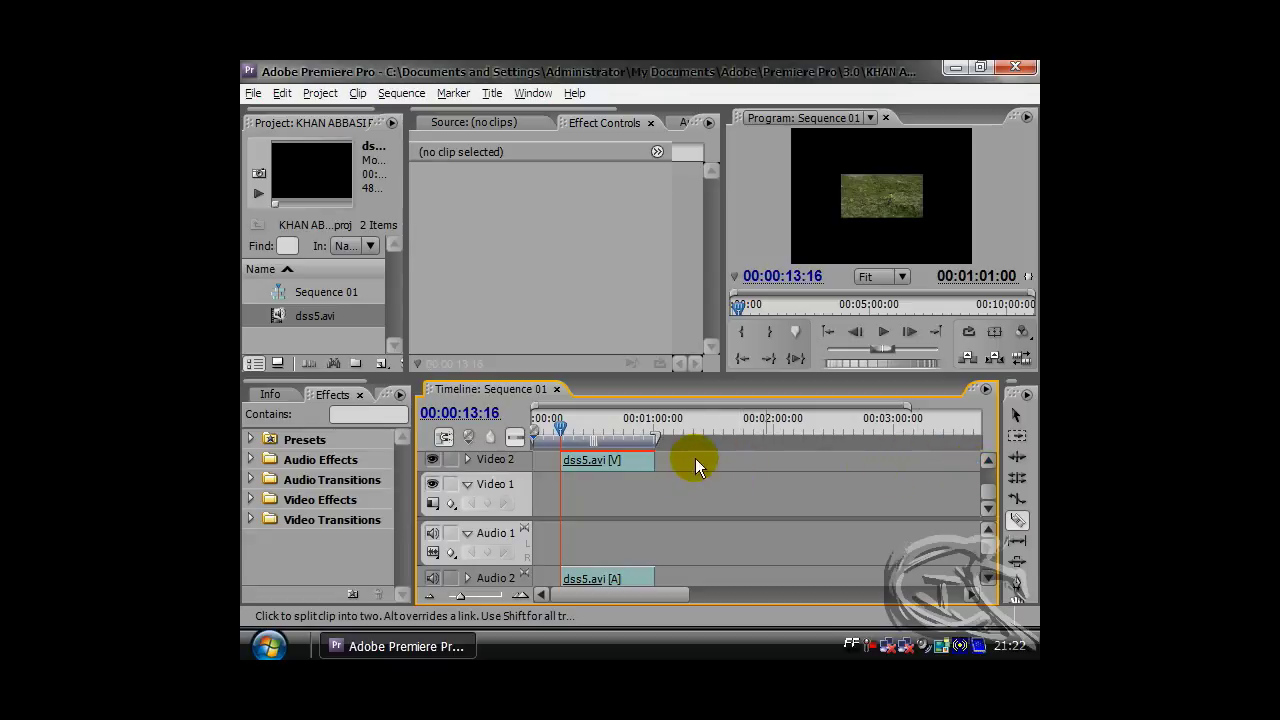
# Try the Program monitor at 10% and 100% magnification, and set it to 50%
pyautogui.click(903, 277)
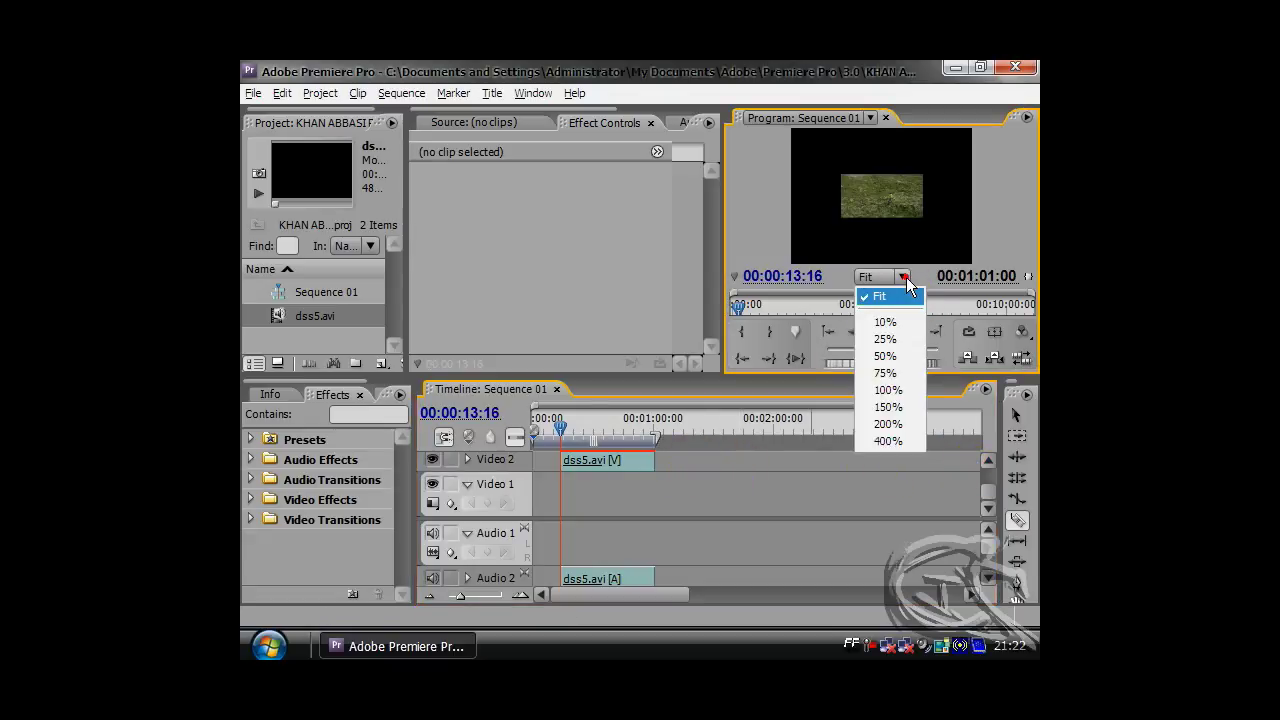
pyautogui.click(900, 319)
pyautogui.click(901, 276)
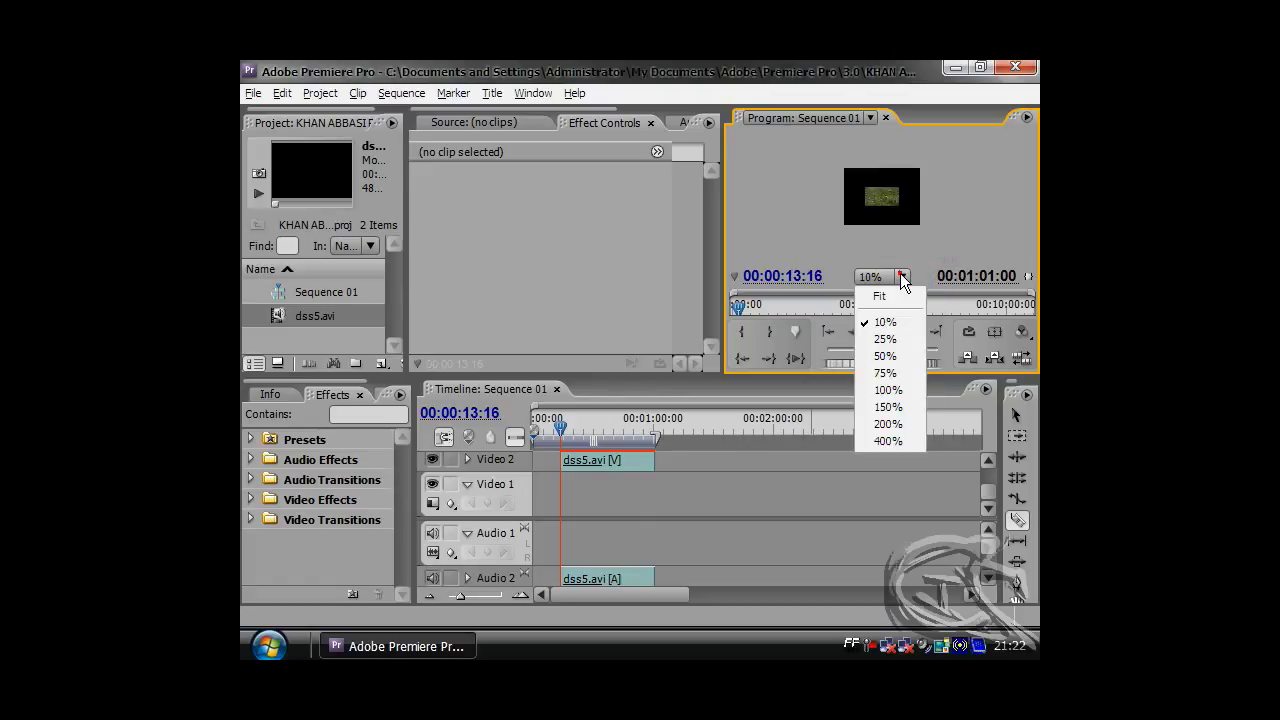
pyautogui.click(899, 386)
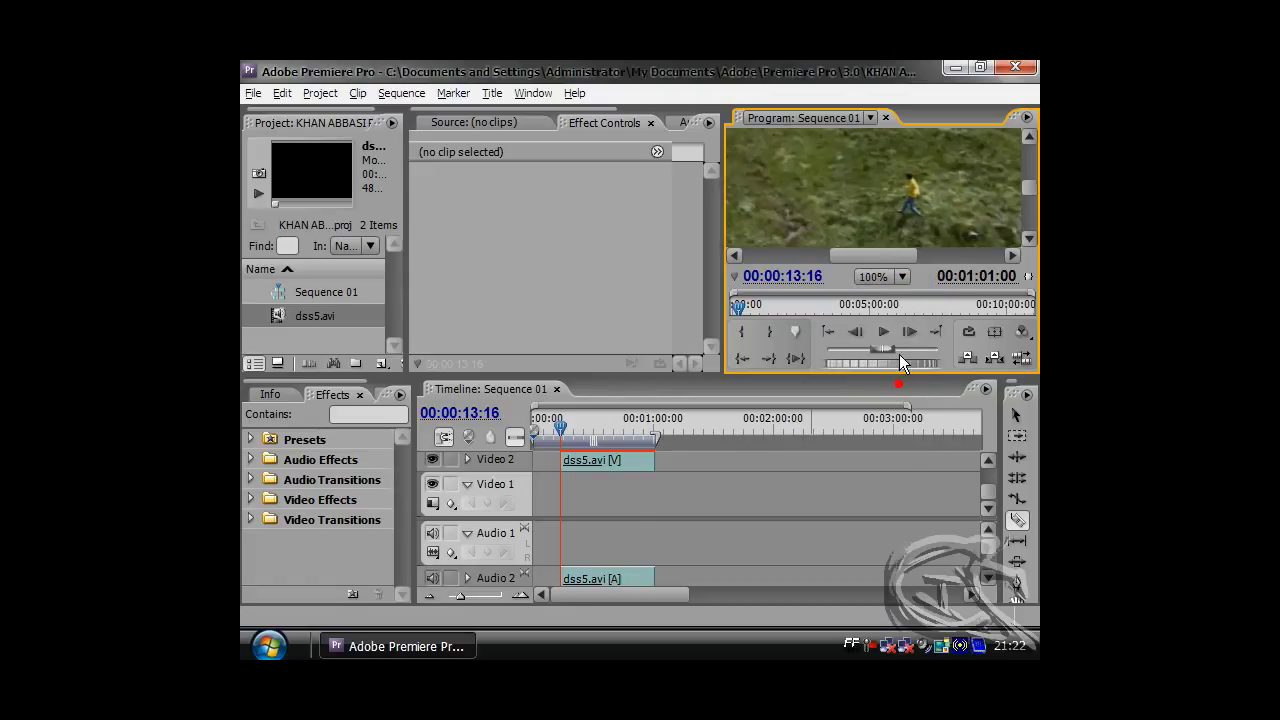
pyautogui.click(899, 282)
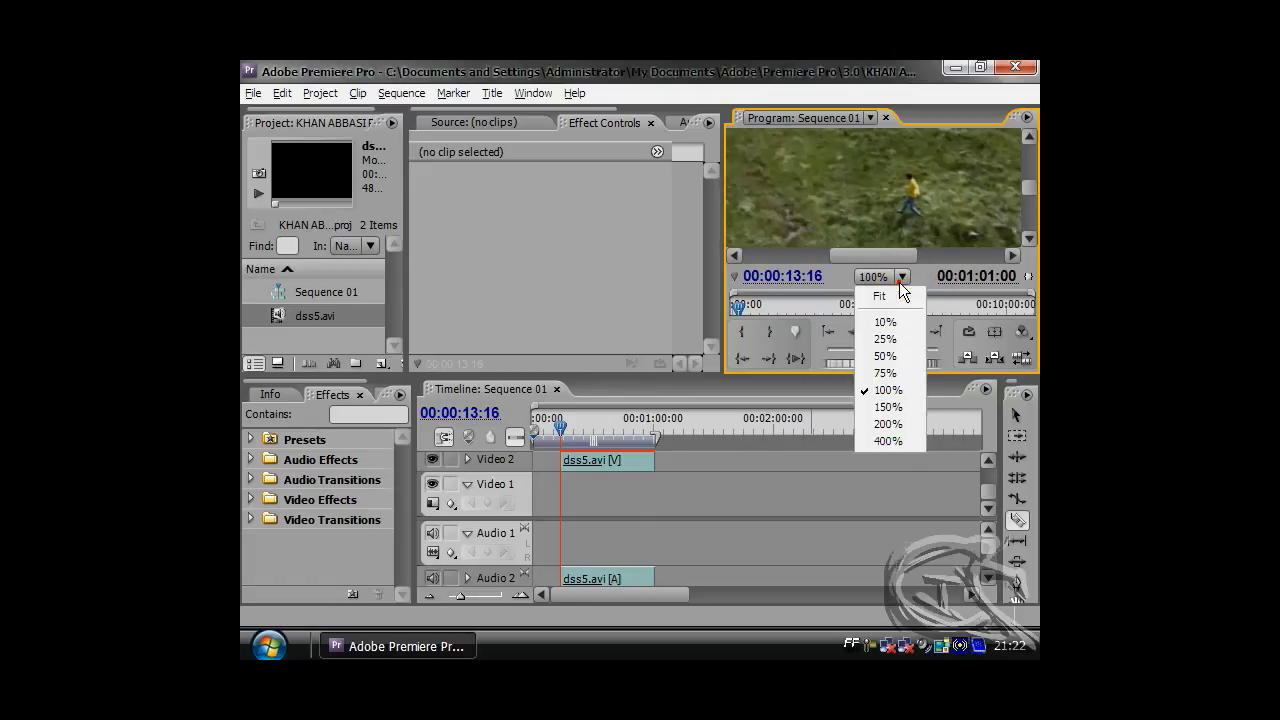
pyautogui.click(885, 354)
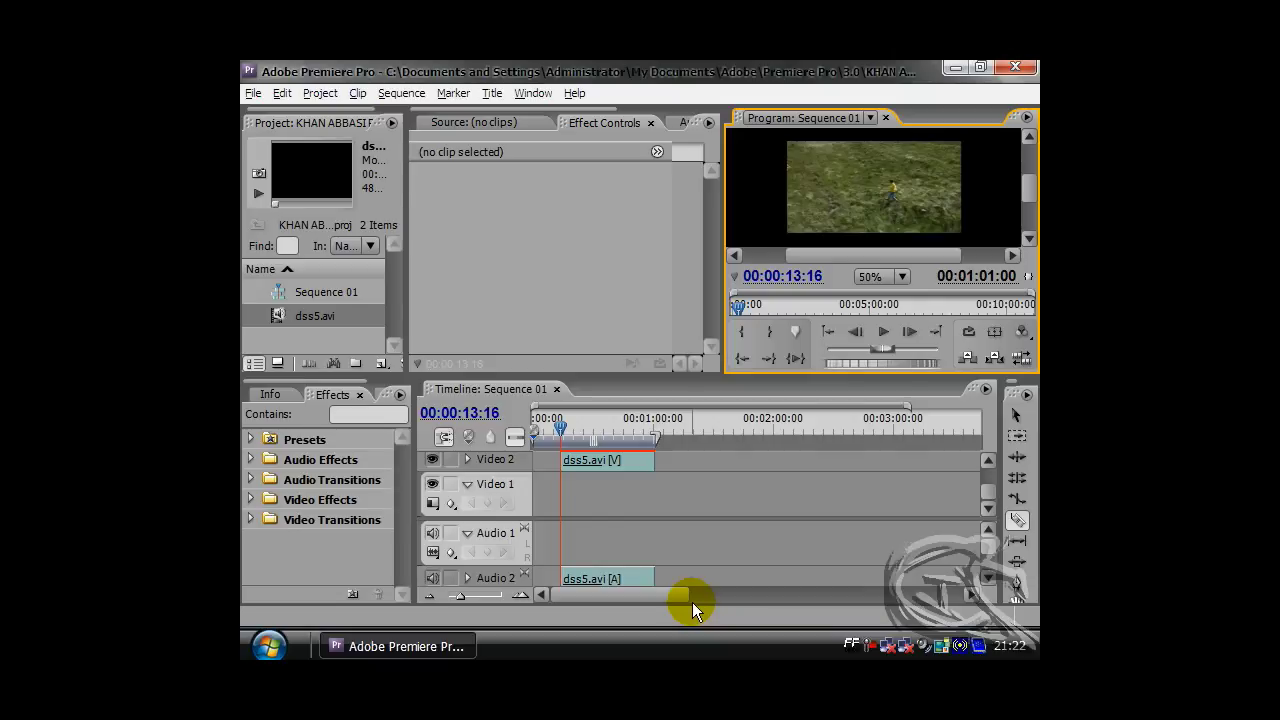
# Play the sequence up to 00:00:42:09 and split the clip with the Razor tool slightly before the playhead
pyautogui.press('space')
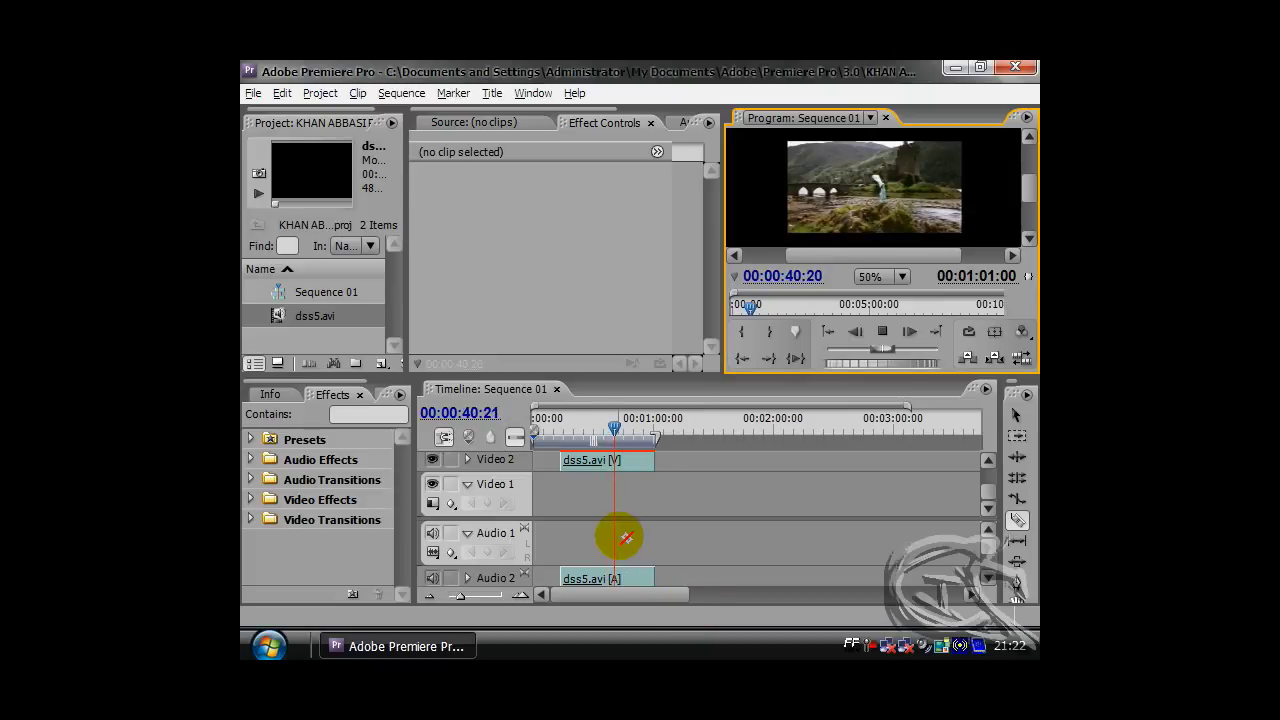
pyautogui.press('space')
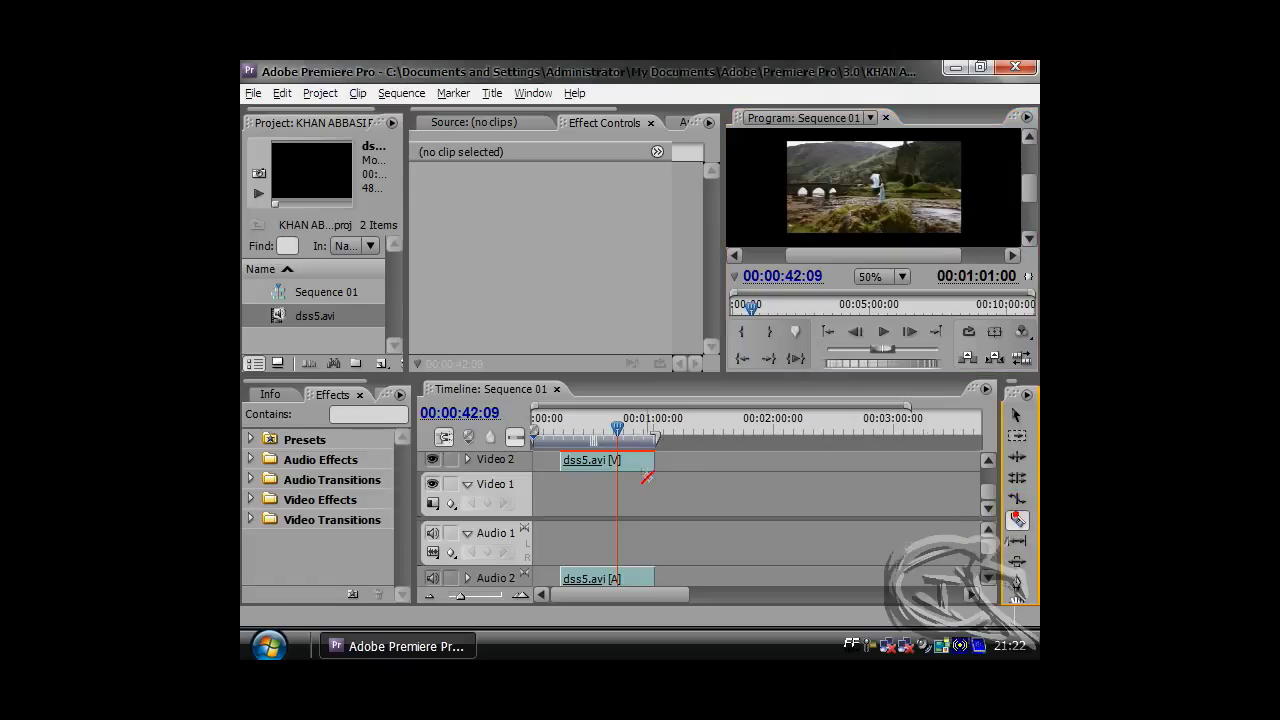
pyautogui.click(1017, 520)
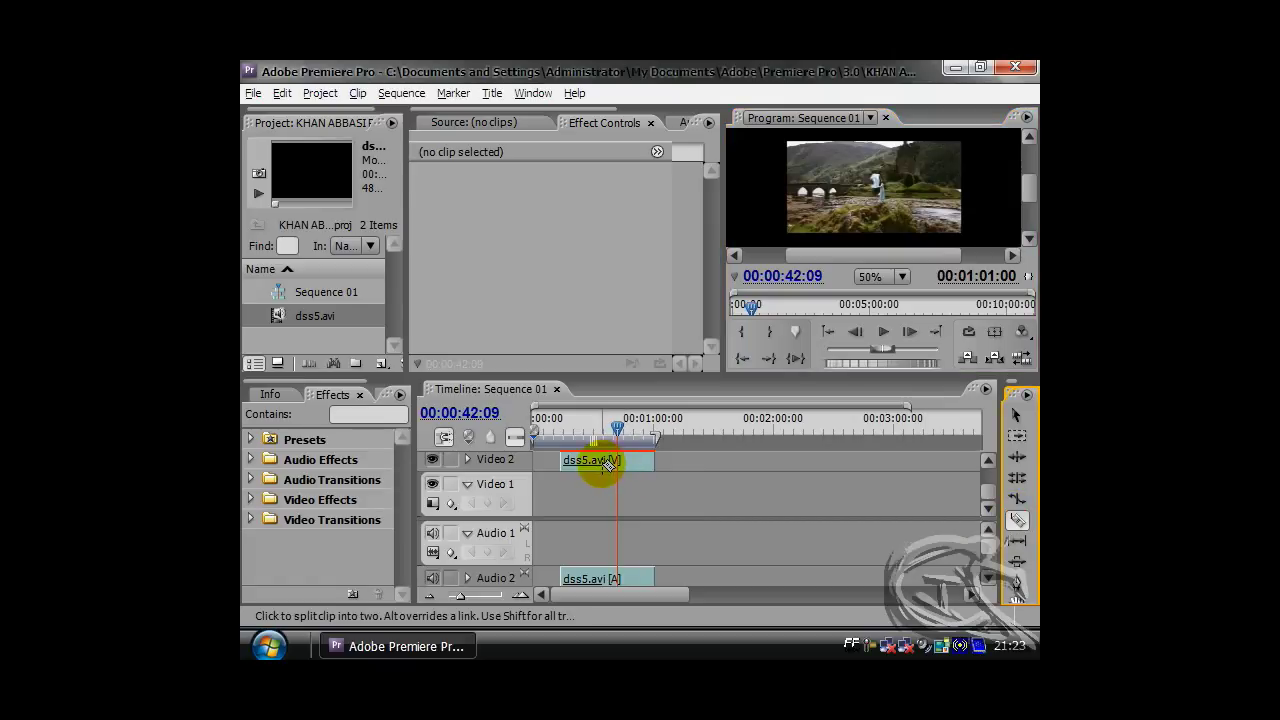
pyautogui.click(604, 461)
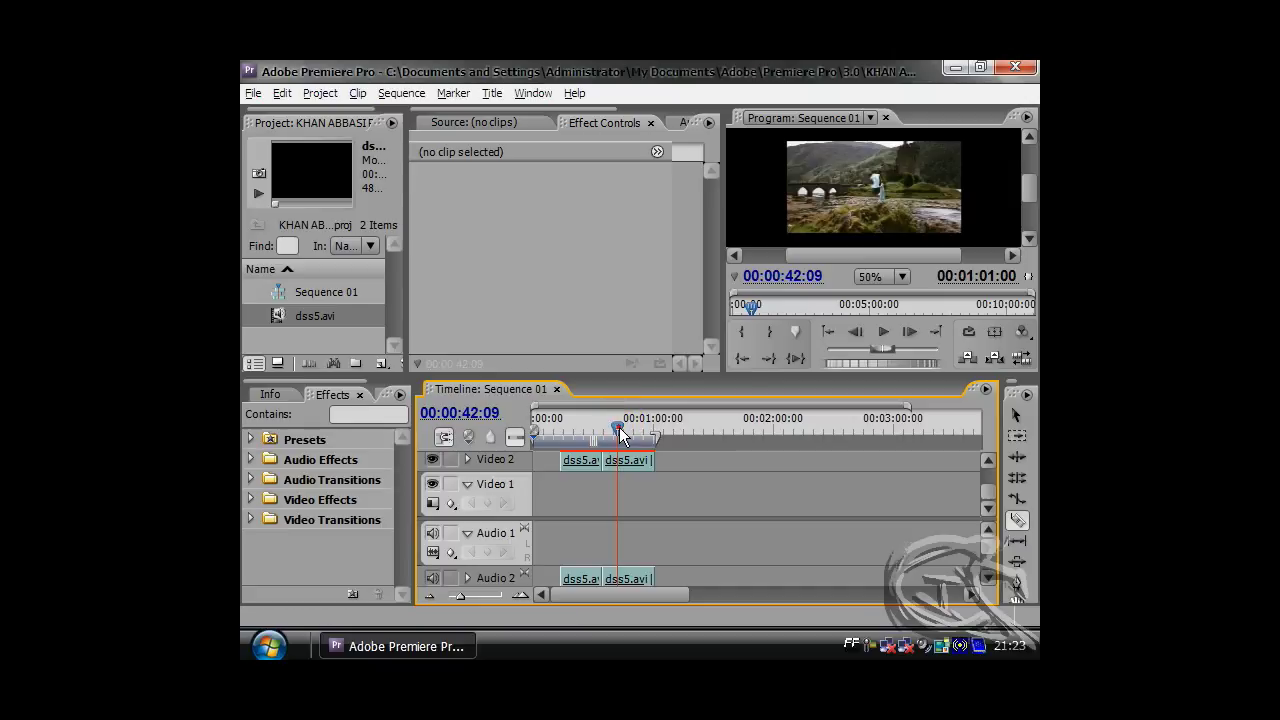
# Move the playhead to 00:00:14:00 and shift the second dss5.avi piece along Video 2 to start at about 00:01:18:13
pyautogui.moveTo(618, 432)
pyautogui.mouseDown()
pyautogui.moveTo(566, 430)
pyautogui.moveTo(713, 435)
pyautogui.mouseUp()
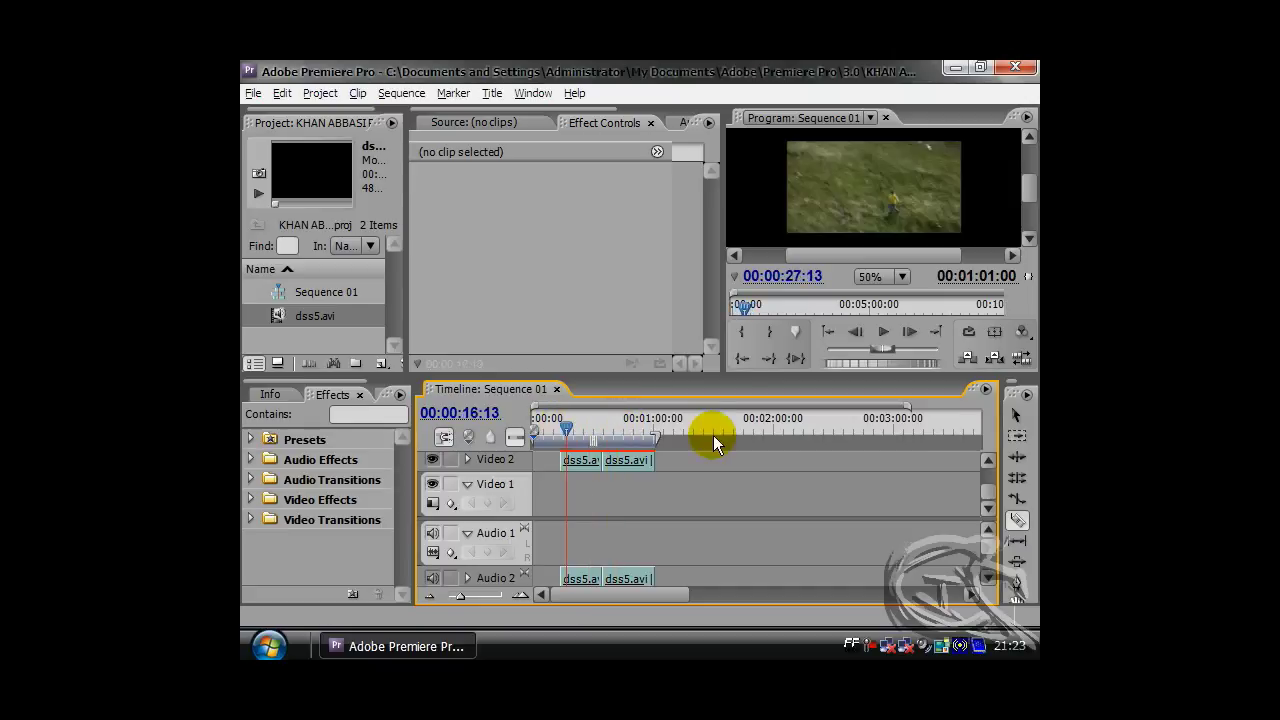
pyautogui.click(1015, 417)
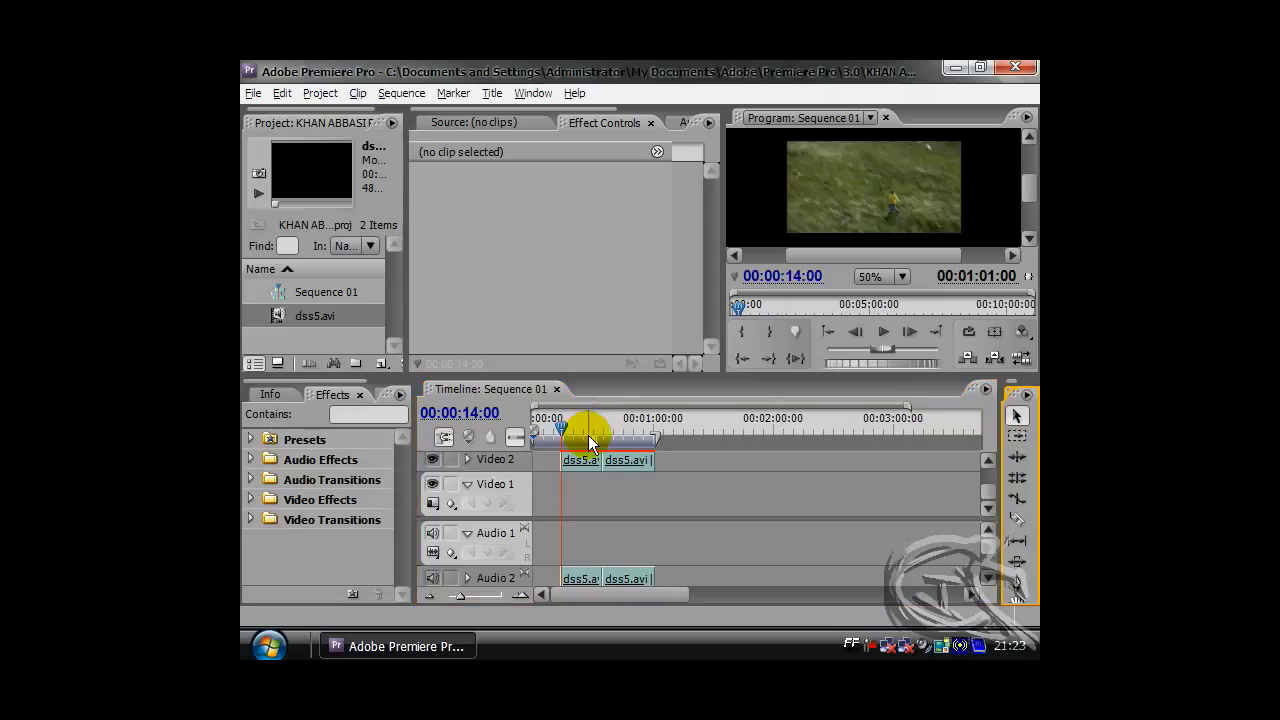
pyautogui.click(582, 460)
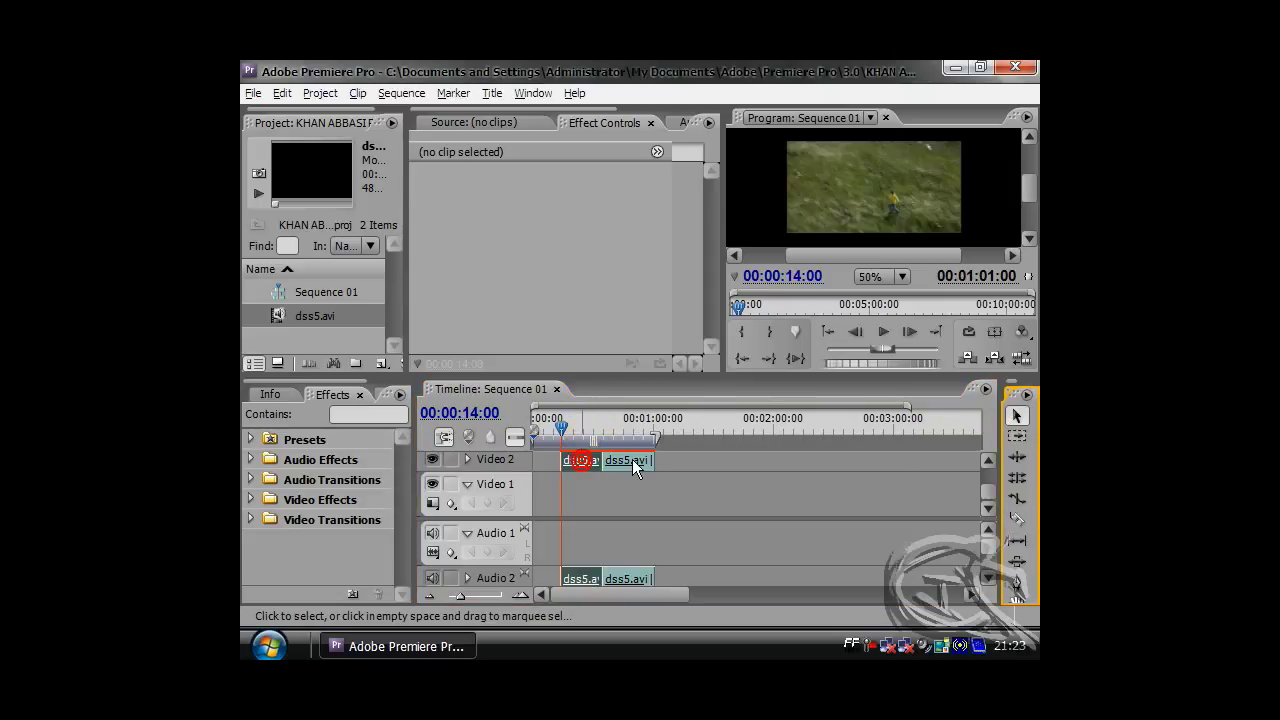
pyautogui.moveTo(708, 460)
pyautogui.mouseDown()
pyautogui.moveTo(649, 460)
pyautogui.moveTo(730, 472)
pyautogui.mouseUp()
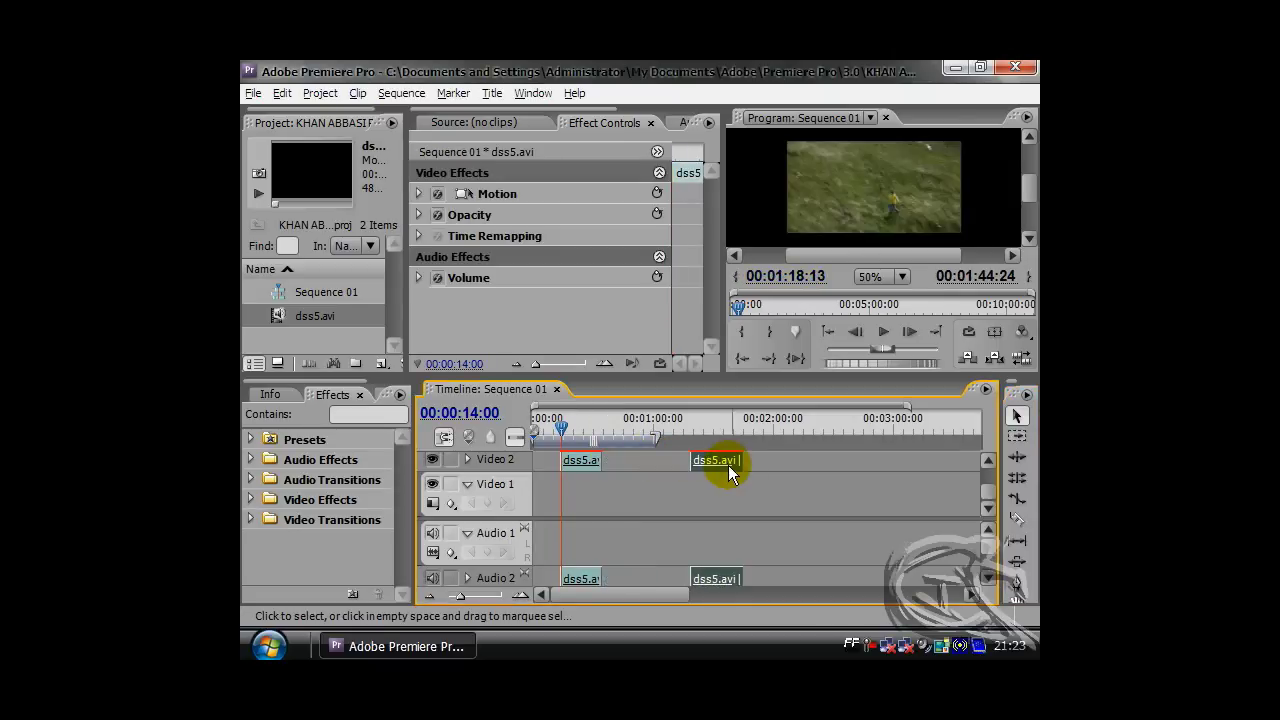
# Extend the end of the first dss5.avi piece to about 00:01:10 and play the sequence up to 00:00:26:04
pyautogui.click(598, 460)
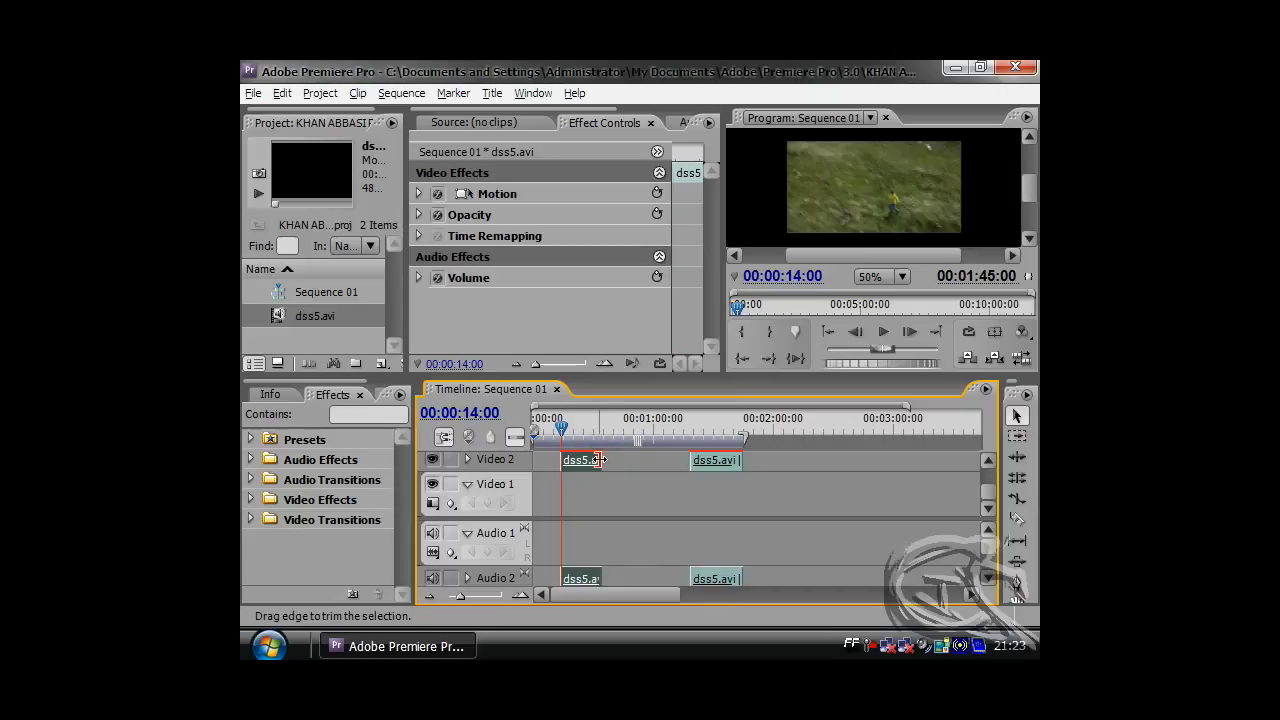
pyautogui.moveTo(607, 460); pyautogui.dragTo(674, 460)
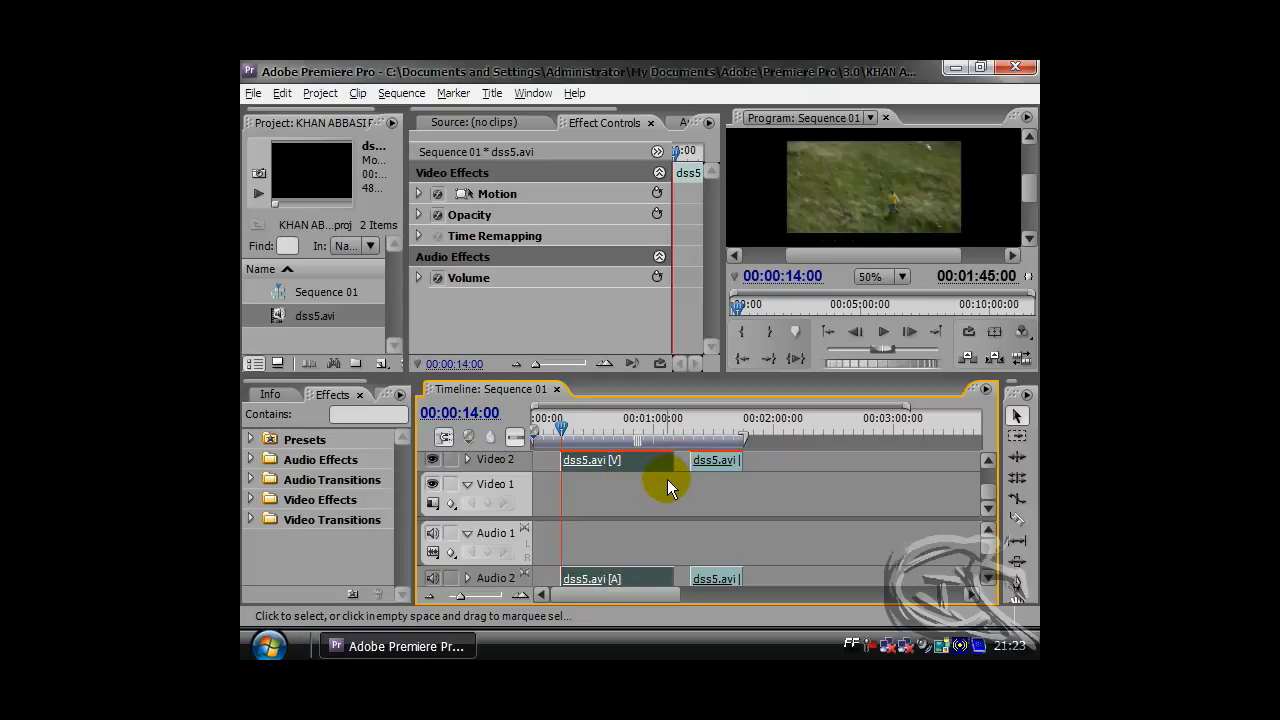
pyautogui.press('space')
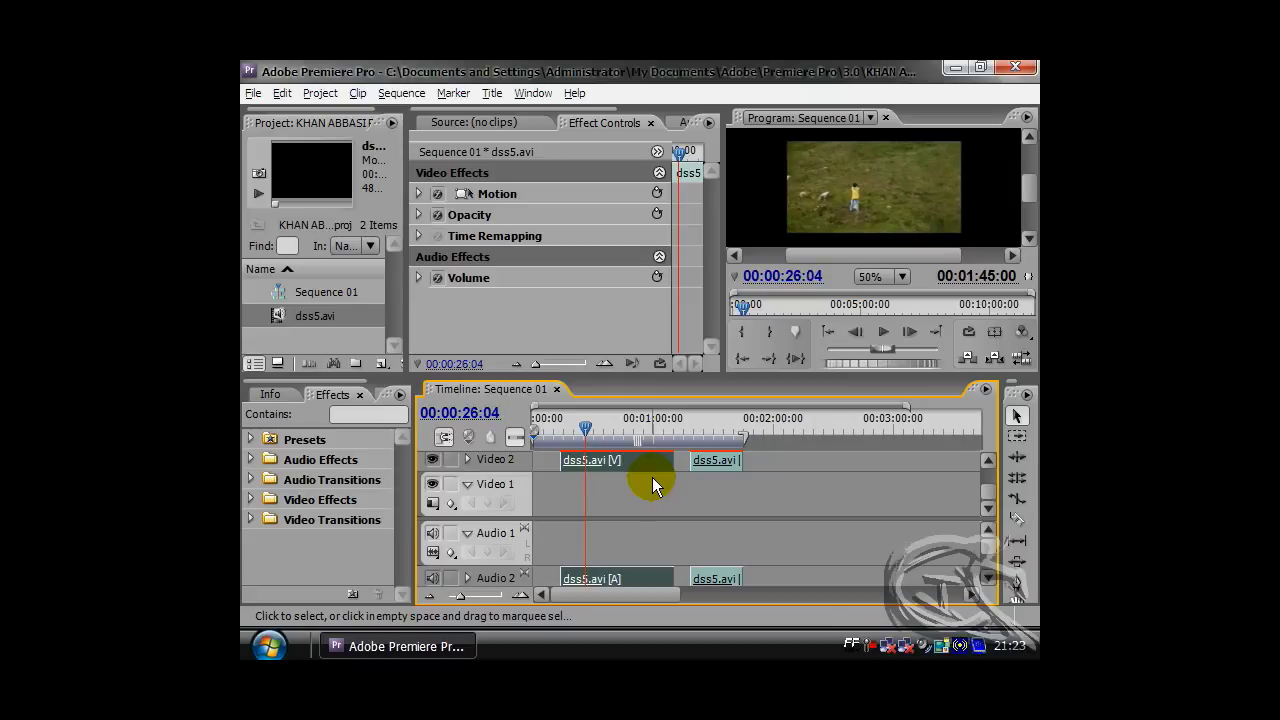
# Move the second dss5.avi piece earlier to overlap the end of the first piece, starting at about 00:01:00
pyautogui.click(724, 464)
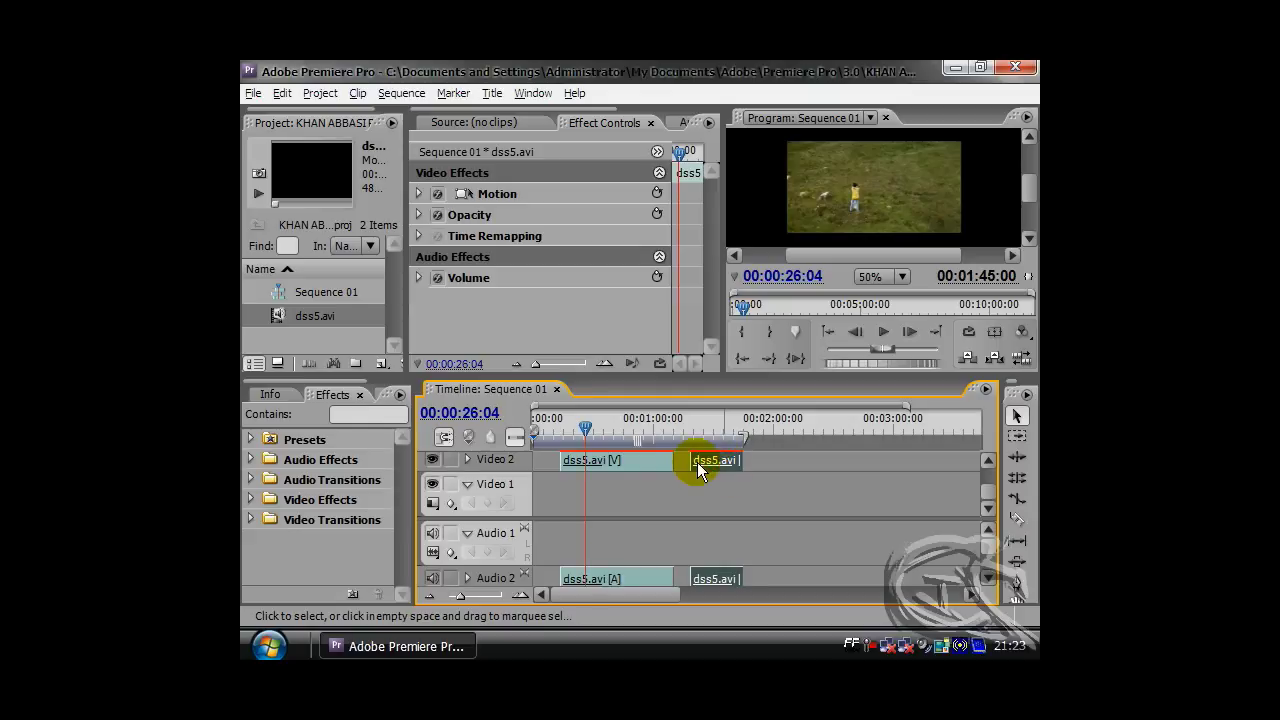
pyautogui.moveTo(686, 462); pyautogui.dragTo(675, 462)
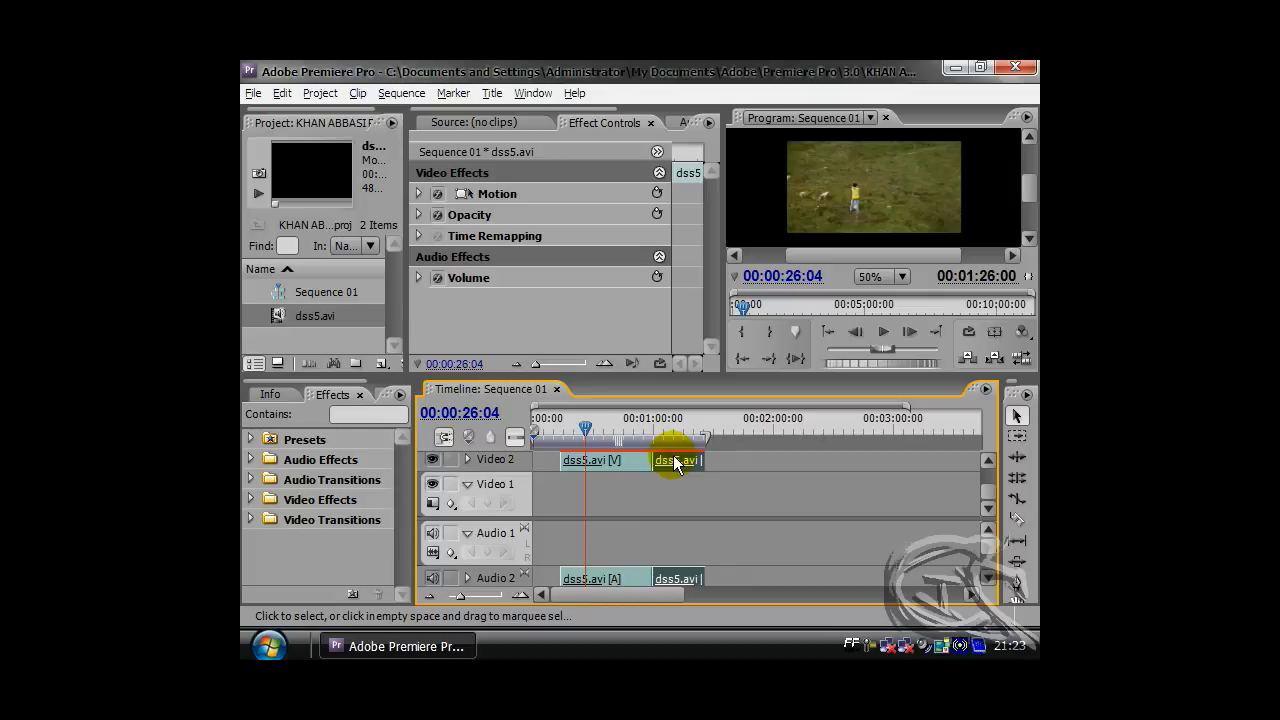